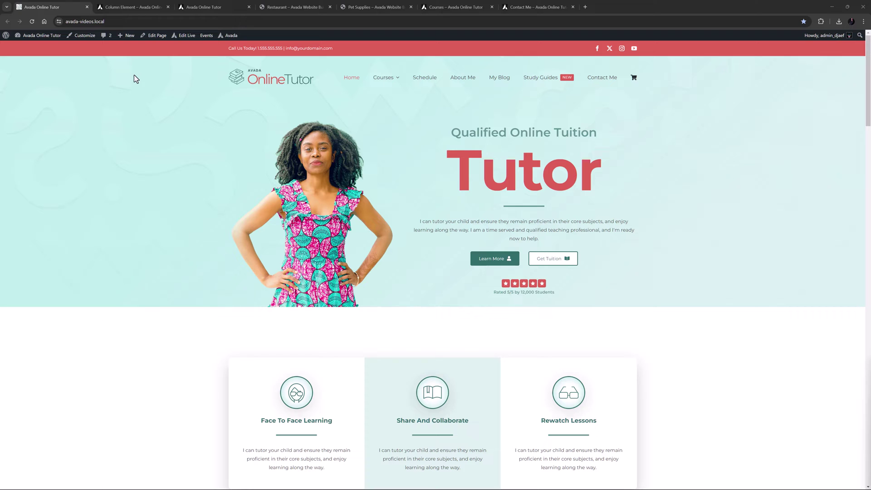
On the Column Element page, add a new container with a single 1/1 column.
{"action": "left_click", "coordinate": [133, 10]}
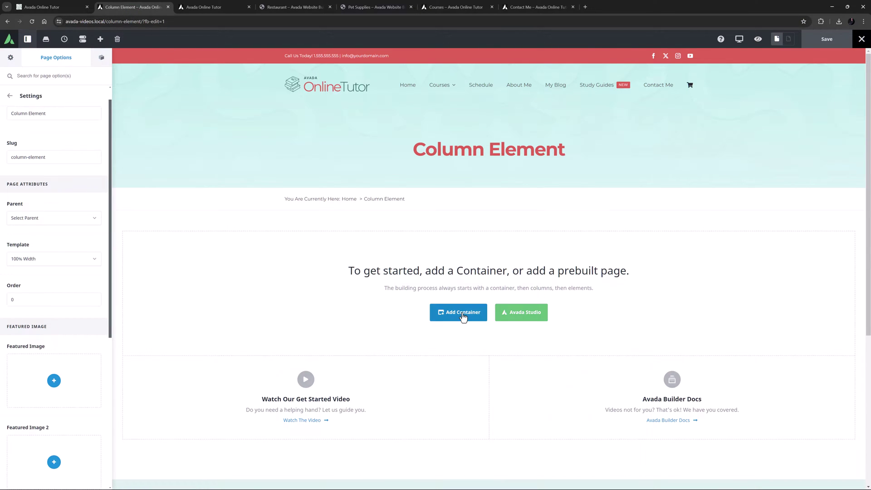
{"action": "left_click", "coordinate": [461, 313]}
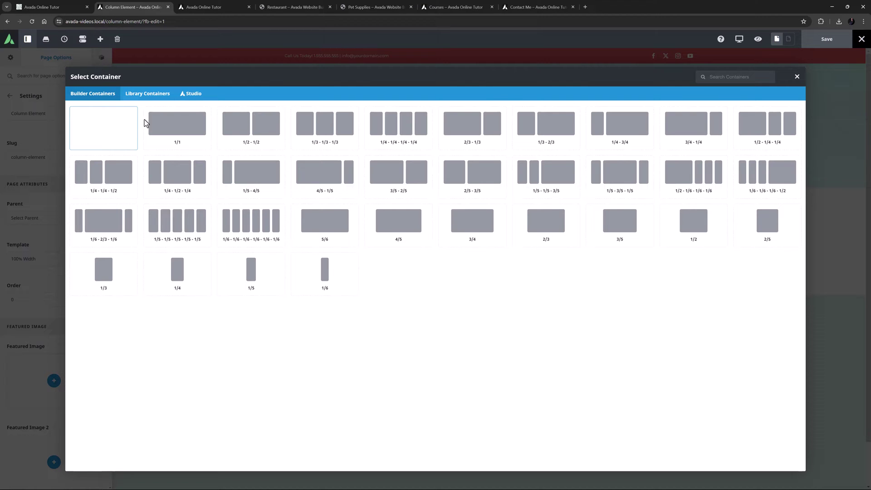
{"action": "left_click", "coordinate": [177, 123]}
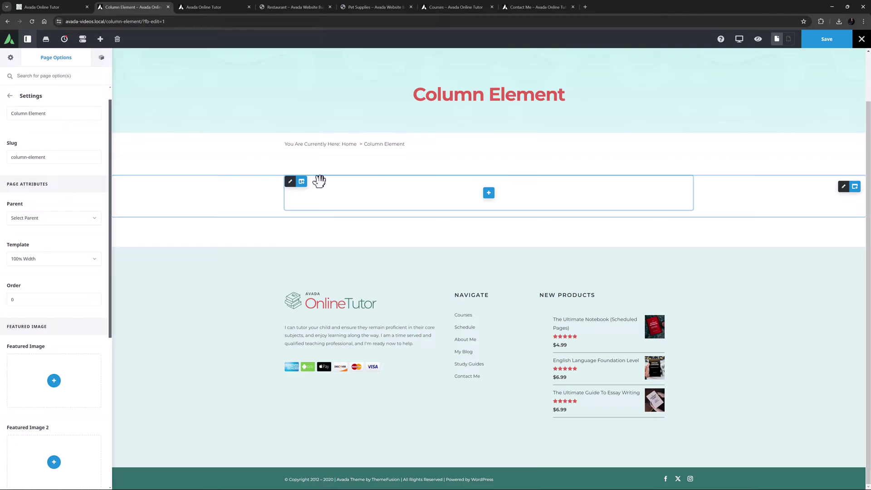
Set the 1/1 column's background to the red Color 5 global swatch.
{"action": "left_click", "coordinate": [291, 182]}
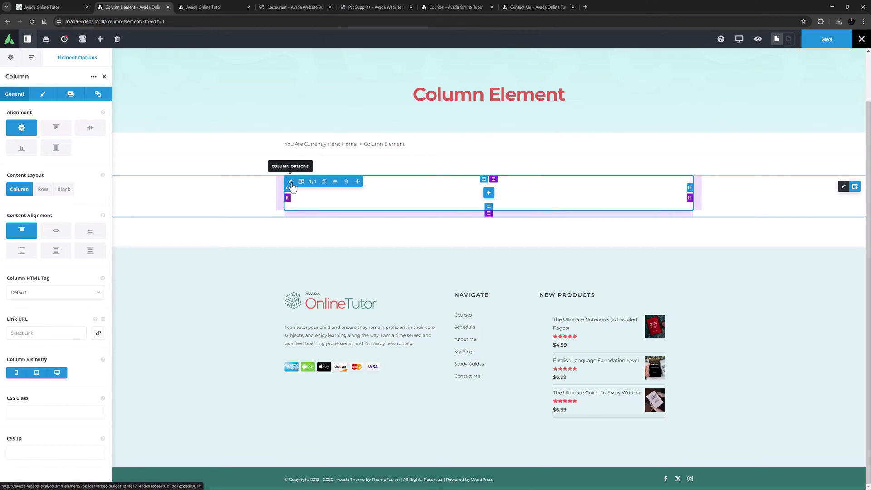
{"action": "left_click", "coordinate": [69, 93]}
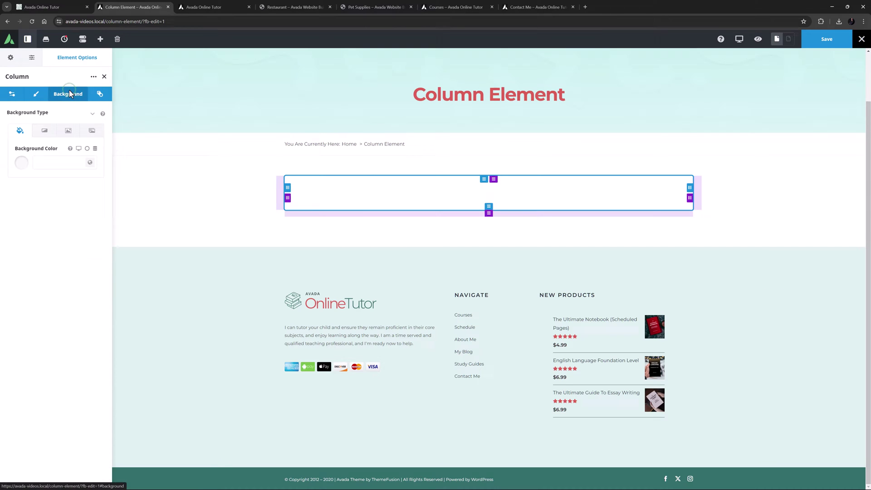
{"action": "left_click", "coordinate": [89, 163]}
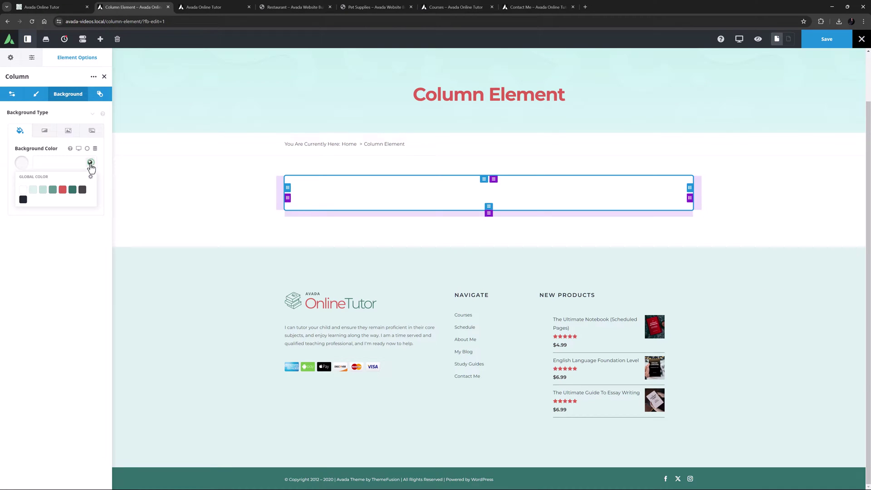
{"action": "left_click", "coordinate": [64, 191]}
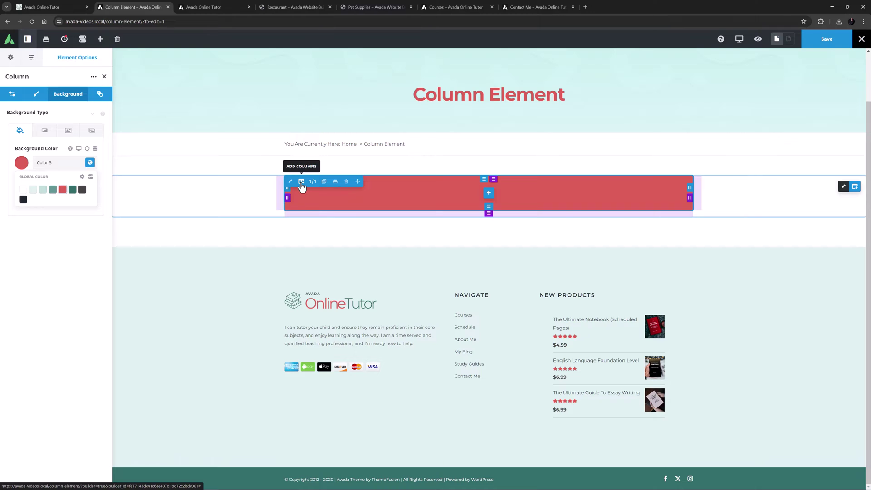
Add a 1/2 - 1/2 column pair and resize the red column to 1/2 width.
{"action": "left_click", "coordinate": [302, 182]}
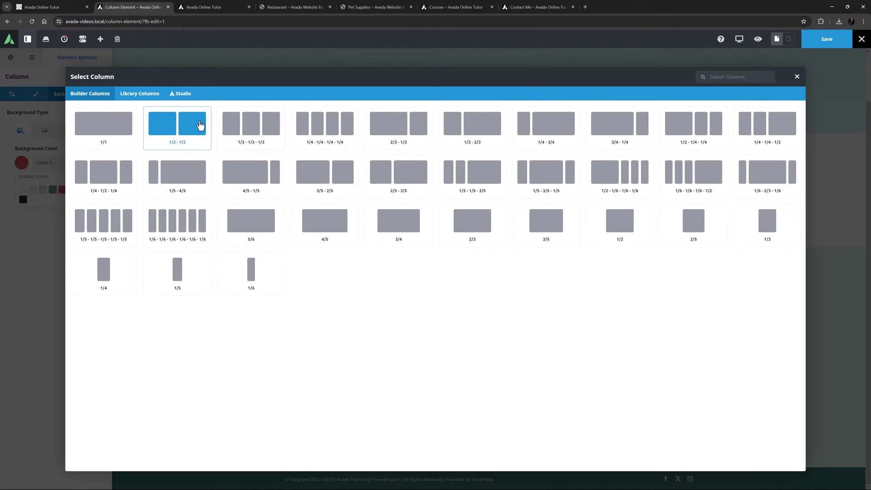
{"action": "left_click", "coordinate": [200, 125]}
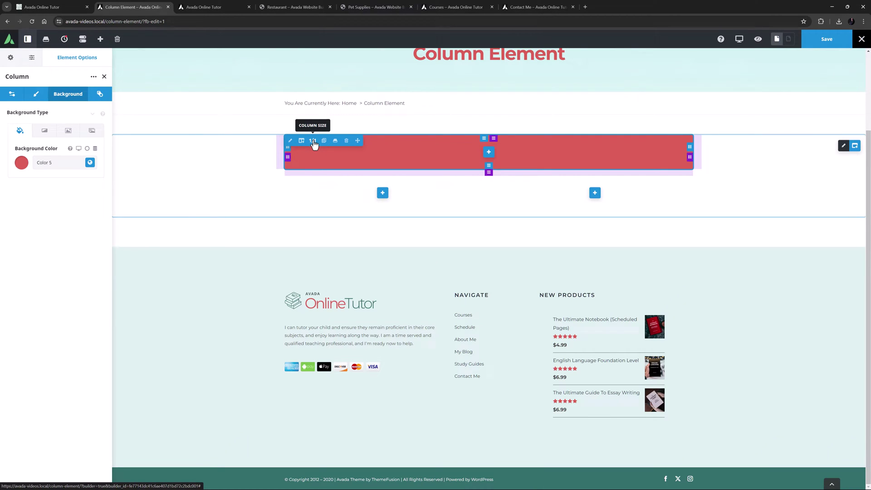
{"action": "left_click", "coordinate": [313, 141]}
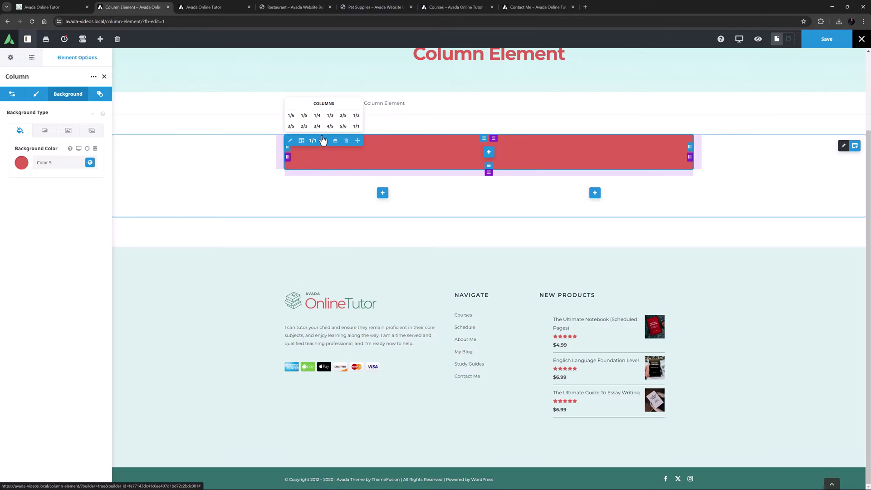
{"action": "left_click", "coordinate": [356, 115]}
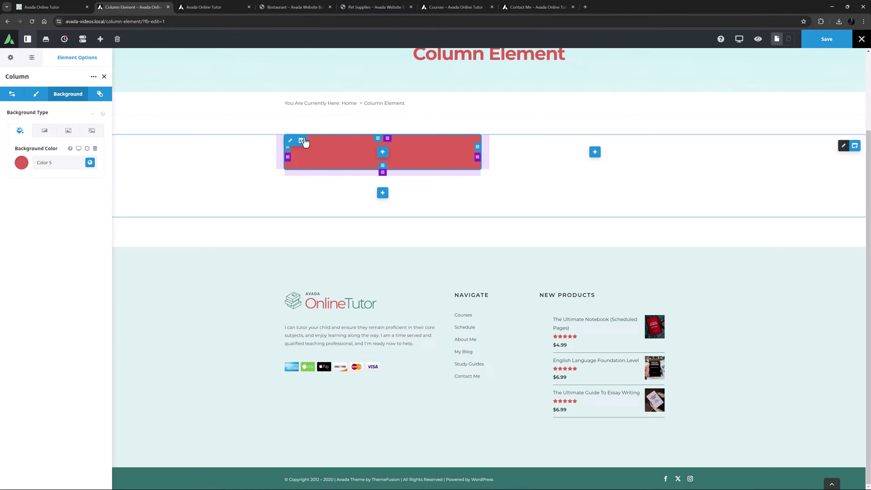
Clone the red column and drag one red copy to the container's last slot.
{"action": "mouse_move", "coordinate": [298, 141]}
{"action": "left_click", "coordinate": [324, 142]}
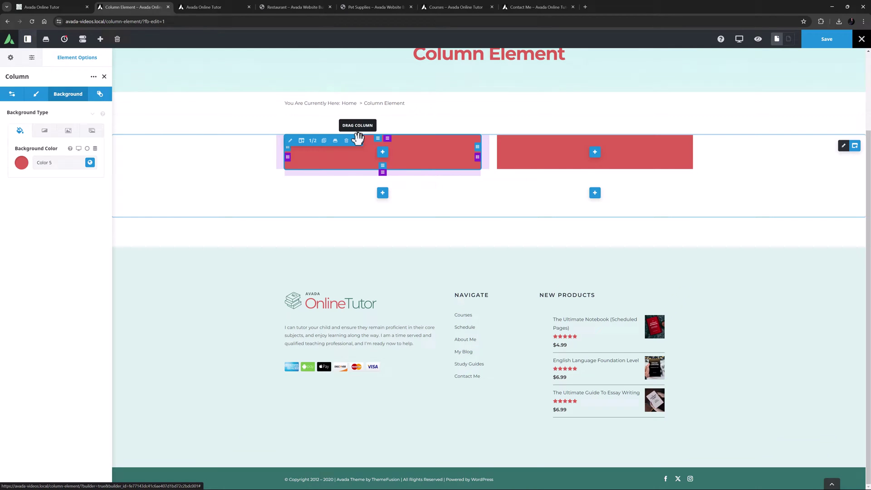
{"action": "left_click_drag", "start_coordinate": [358, 138], "coordinate": [691, 196]}
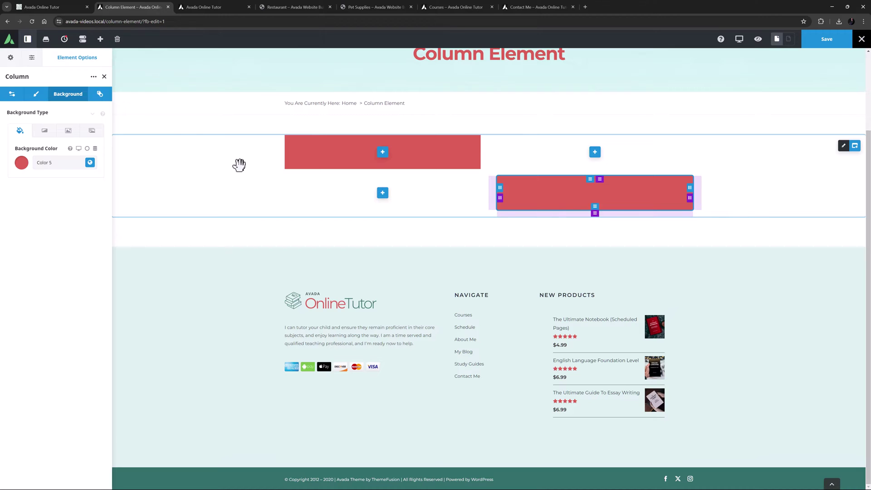
Go to the Avada Online Tutor page and open the hero text column's options.
{"action": "left_click", "coordinate": [212, 6]}
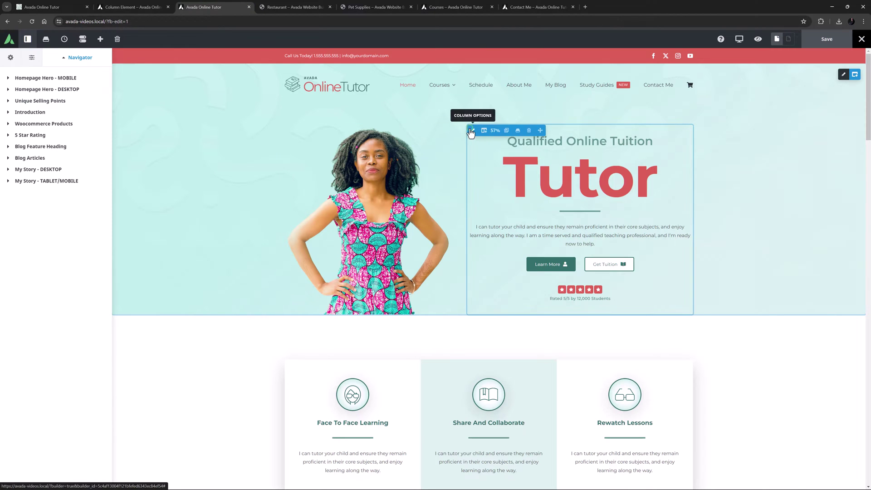
{"action": "left_click", "coordinate": [471, 131]}
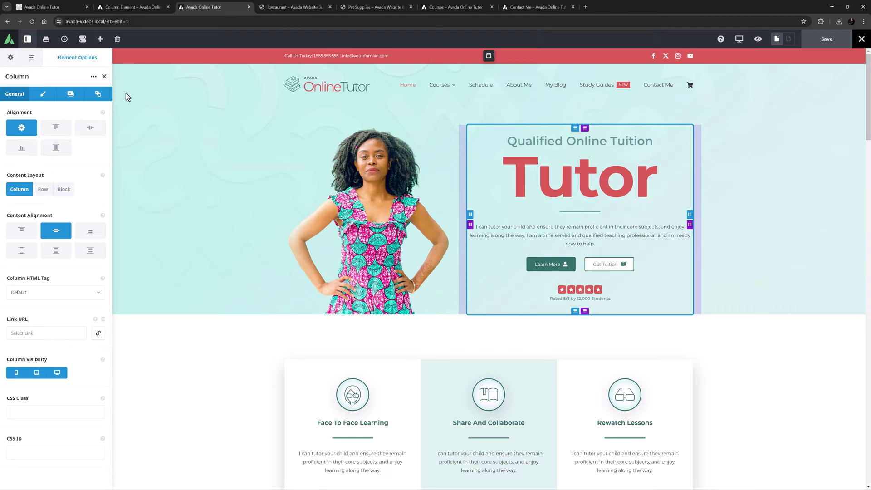
{"action": "left_click", "coordinate": [104, 76]}
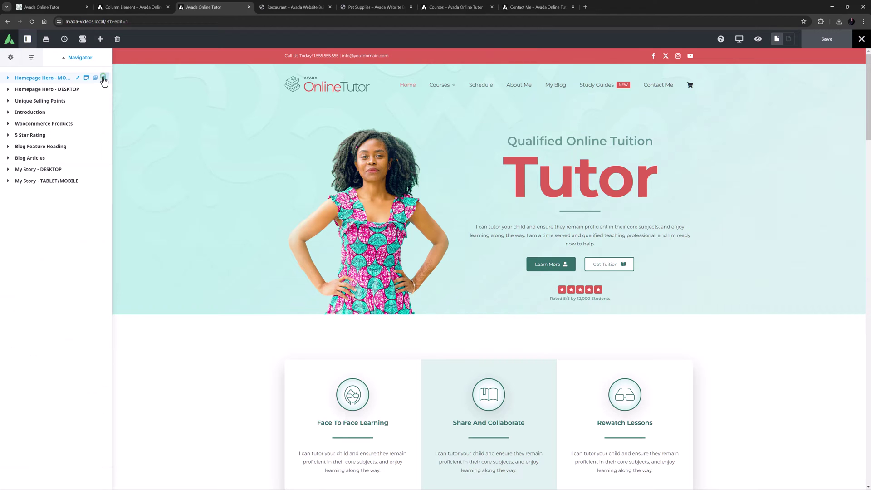
{"action": "left_click", "coordinate": [78, 89]}
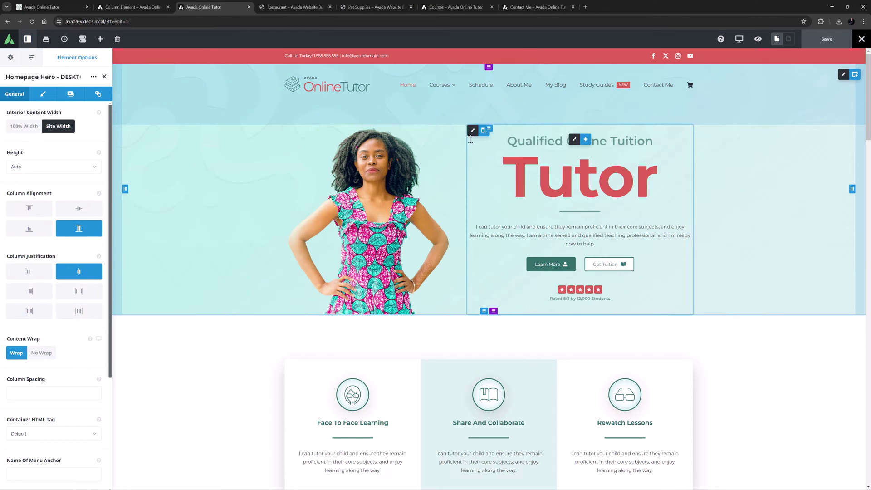
{"action": "left_click", "coordinate": [474, 134]}
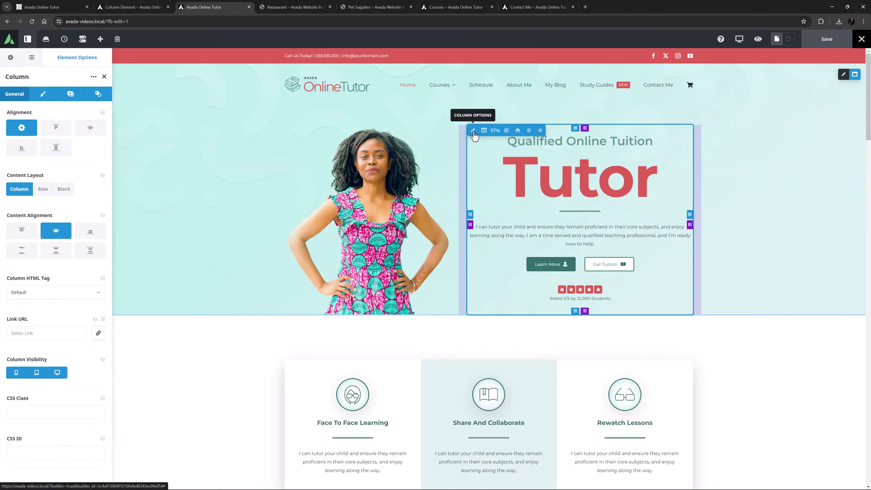
{"action": "left_click", "coordinate": [57, 129]}
{"action": "left_click", "coordinate": [90, 129]}
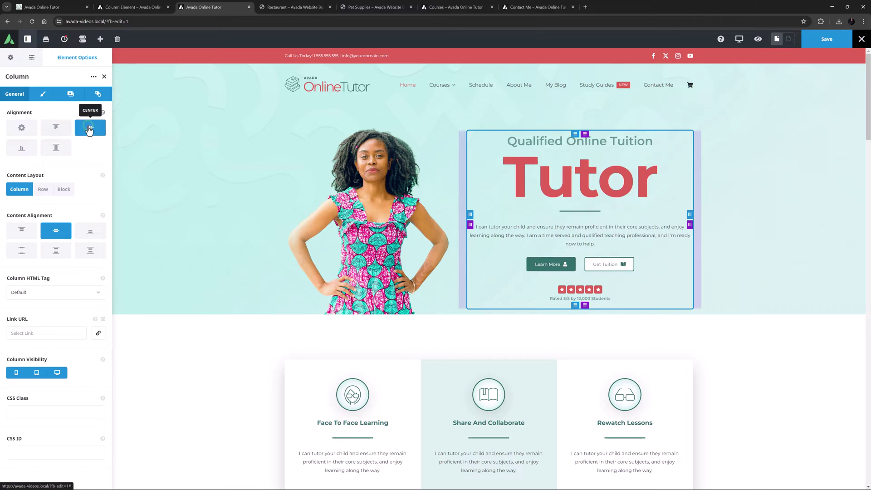
{"action": "left_click", "coordinate": [22, 149]}
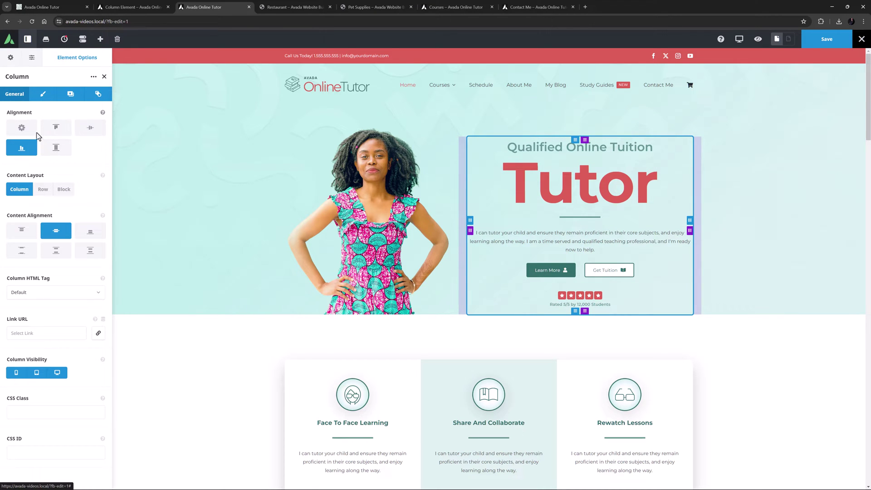
{"action": "left_click", "coordinate": [23, 130]}
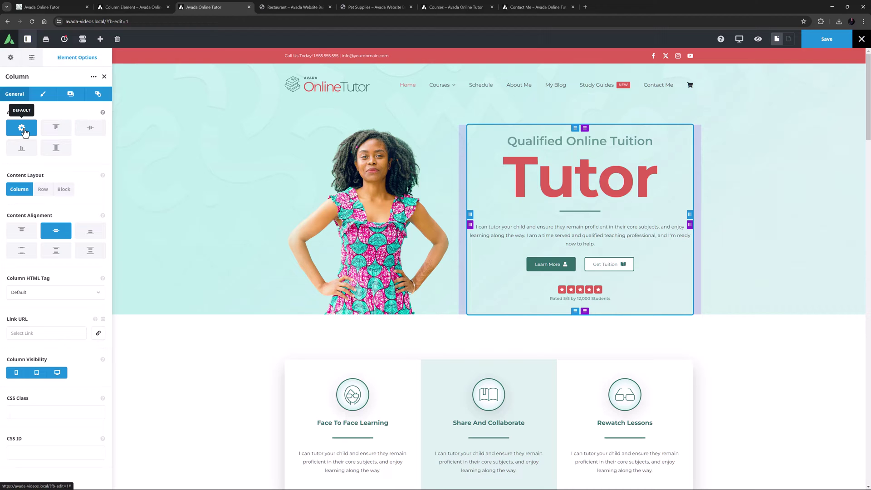
{"action": "left_click", "coordinate": [273, 8]}
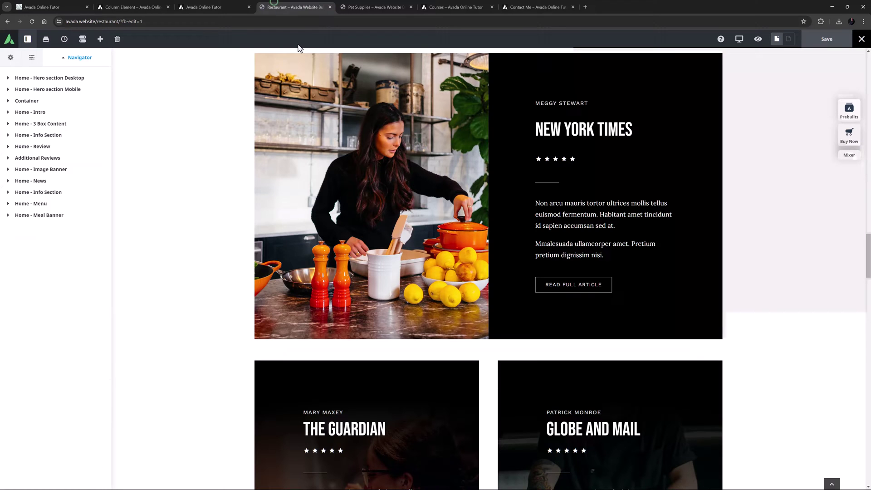
{"action": "left_click", "coordinate": [600, 167]}
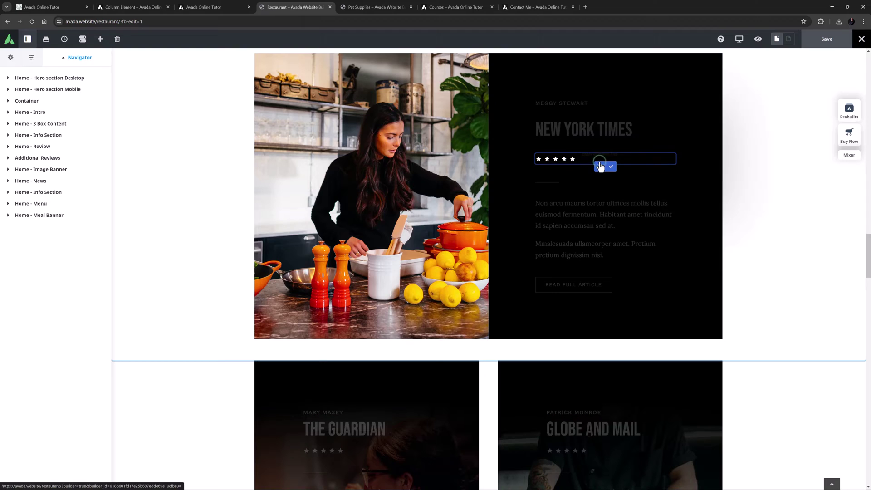
{"action": "left_click", "coordinate": [541, 159]}
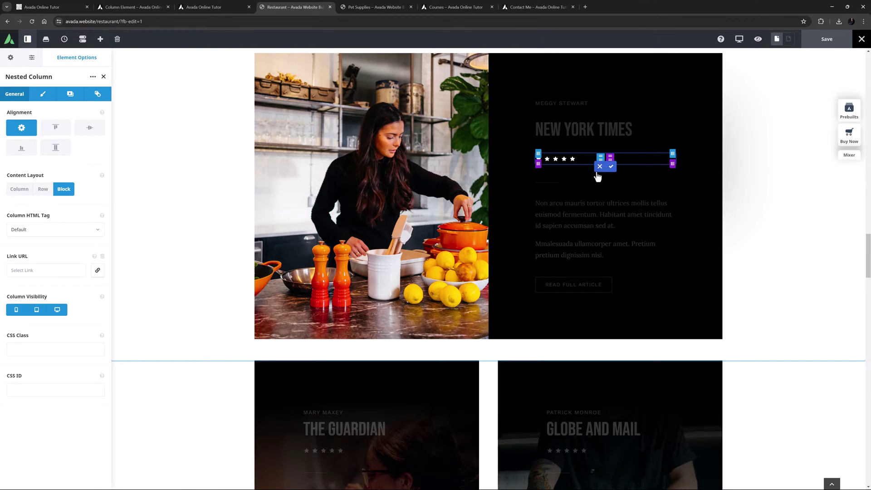
{"action": "left_click", "coordinate": [611, 166]}
{"action": "left_click", "coordinate": [229, 7]}
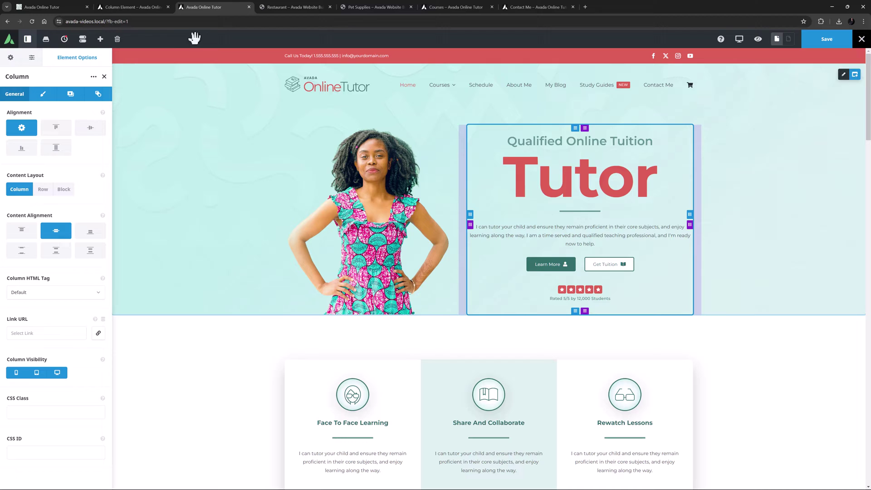
Cycle the hero column's content alignment through top, bottom, and spacing options, ending on Center.
{"action": "left_click", "coordinate": [16, 235]}
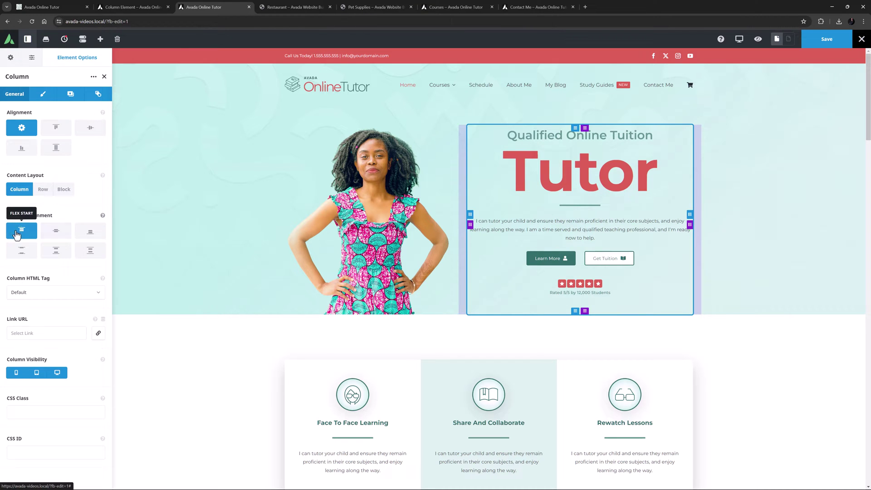
{"action": "left_click", "coordinate": [94, 235]}
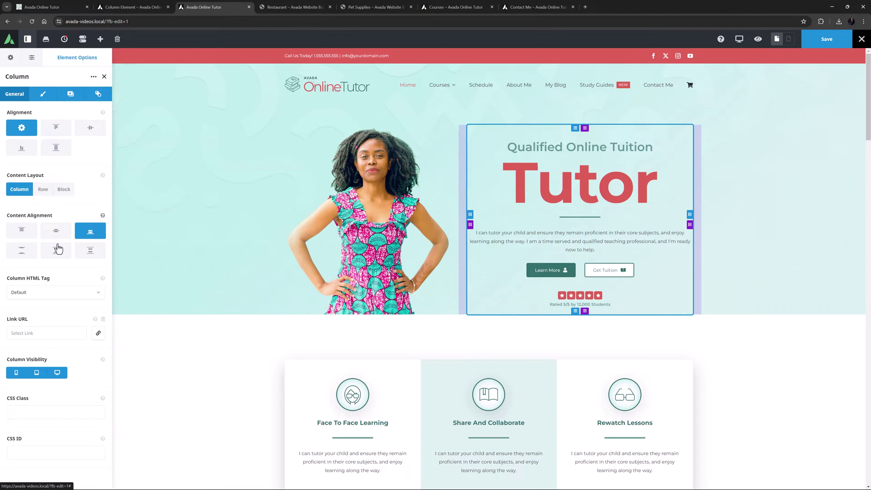
{"action": "left_click", "coordinate": [20, 251]}
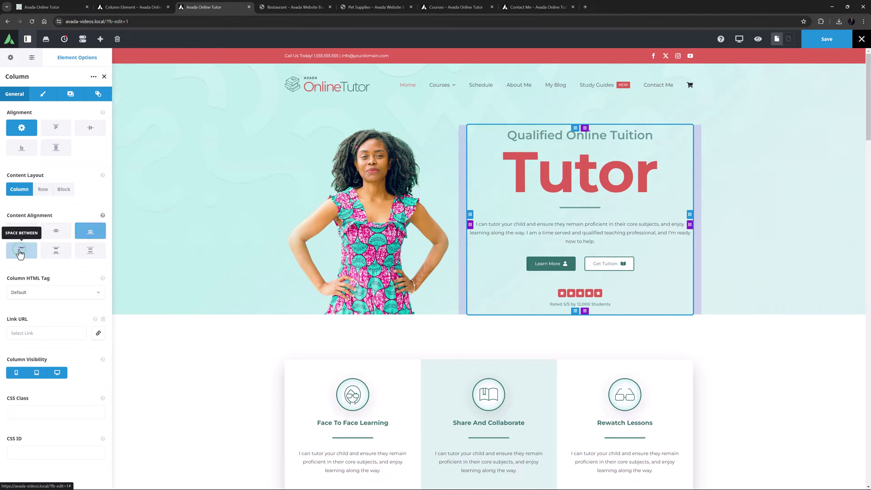
{"action": "left_click", "coordinate": [56, 251]}
{"action": "left_click", "coordinate": [90, 256]}
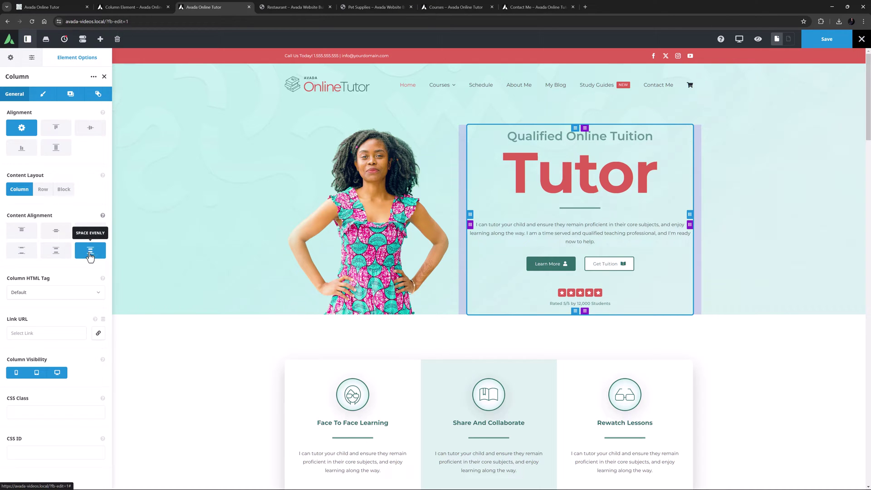
{"action": "left_click", "coordinate": [58, 230]}
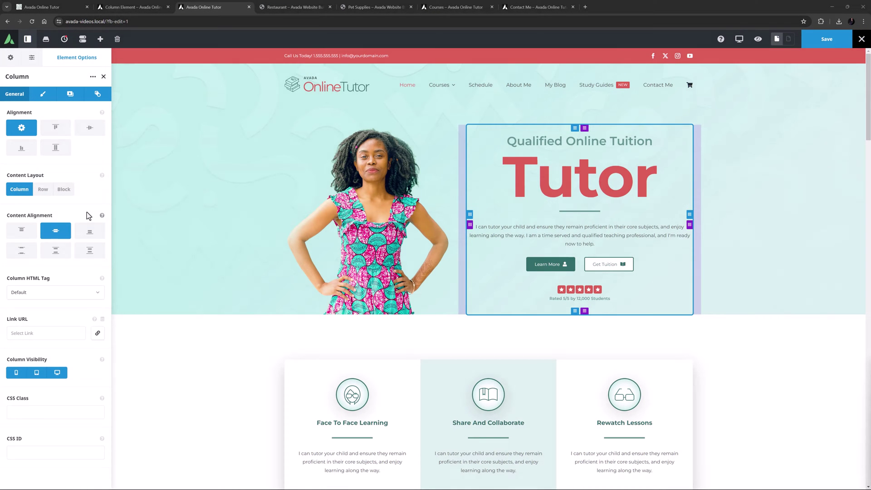
{"action": "left_click", "coordinate": [96, 293]}
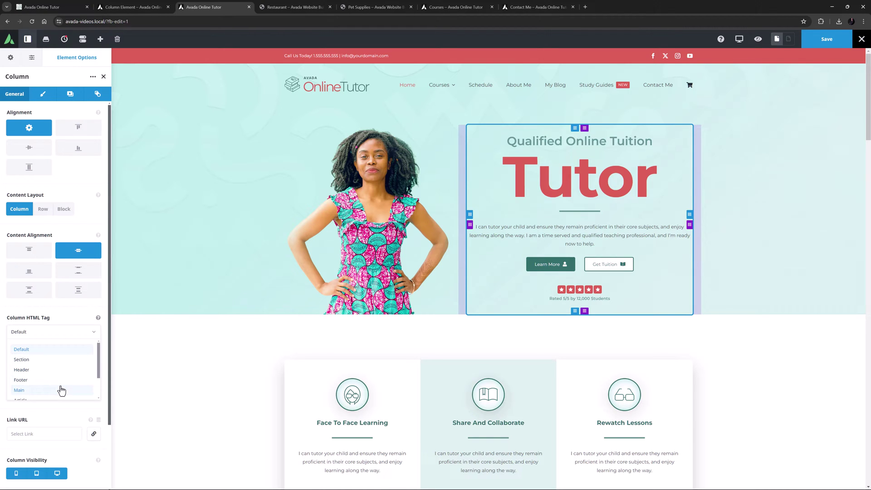
{"action": "scroll", "coordinate": [61, 390], "scroll_direction": "down", "scroll_amount": 2}
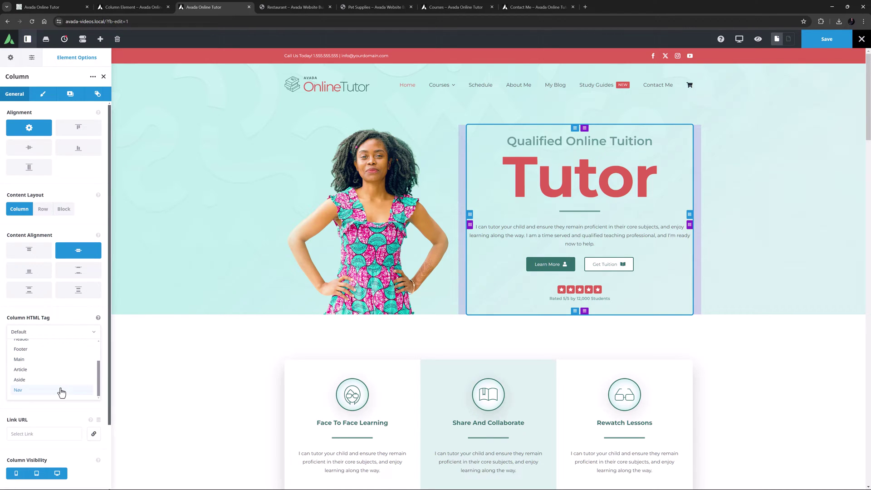
{"action": "left_click", "coordinate": [82, 335]}
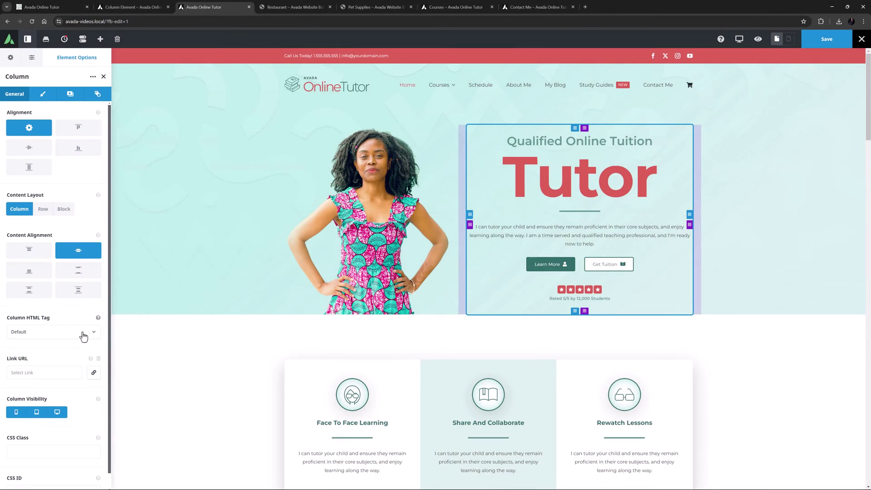
{"action": "left_click", "coordinate": [52, 371]}
{"action": "type", "text": "#"}
{"action": "scroll", "coordinate": [53, 371], "scroll_direction": "down", "scroll_amount": 2}
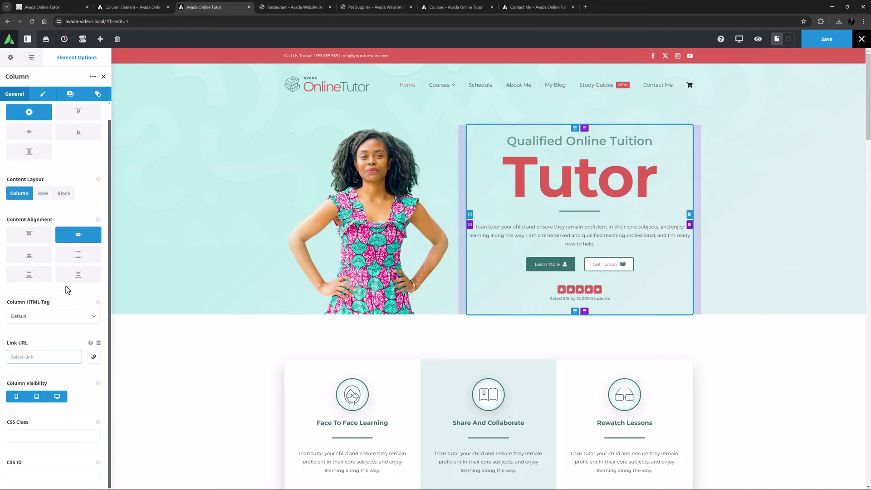
In Design, toggle the hero column width between preset fractions and custom 57, ending on presets.
{"action": "left_click", "coordinate": [45, 95]}
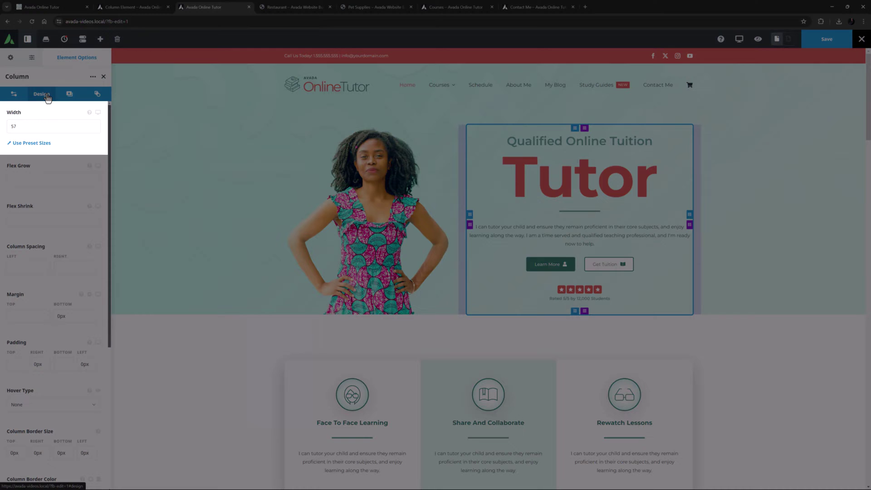
{"action": "left_click", "coordinate": [30, 143]}
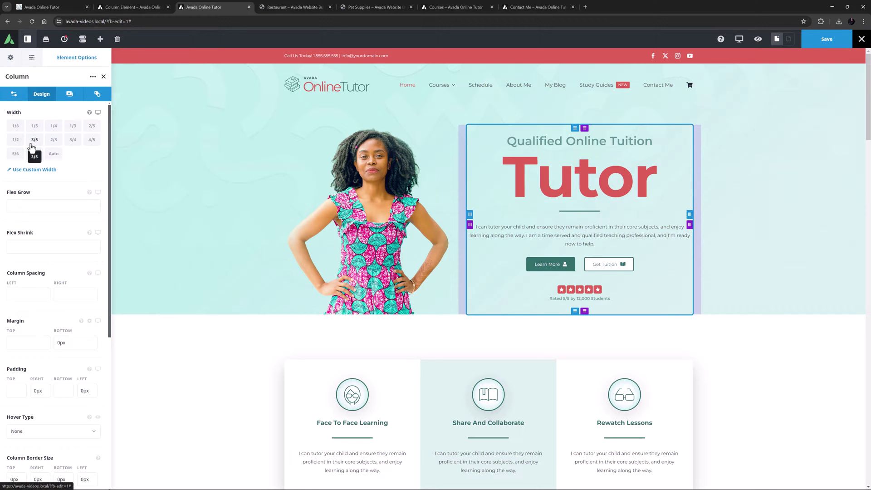
{"action": "left_click", "coordinate": [41, 170]}
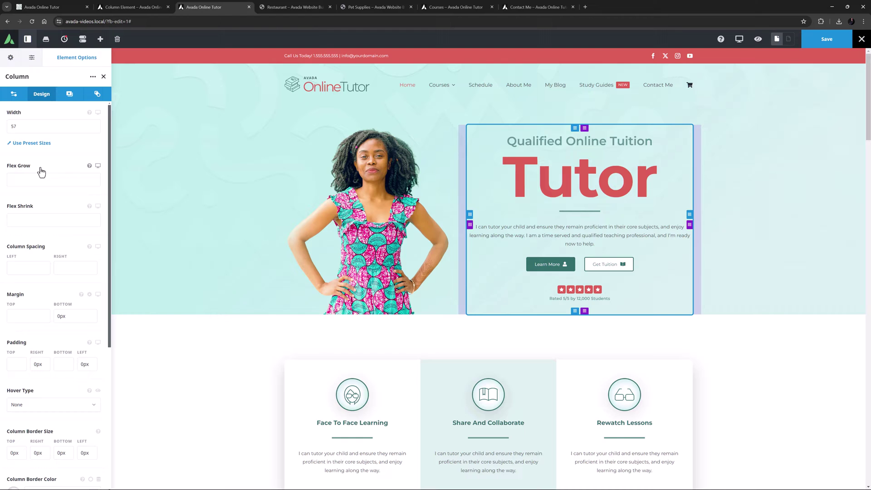
{"action": "left_click", "coordinate": [46, 143]}
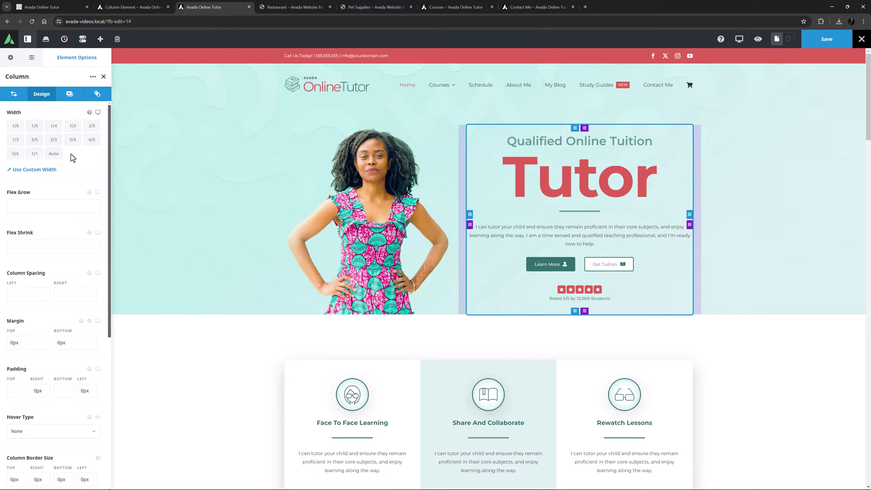
On the Pet Supplies site, inspect the pet food image column's settings, then return to Online Tutor.
{"action": "left_click", "coordinate": [376, 7]}
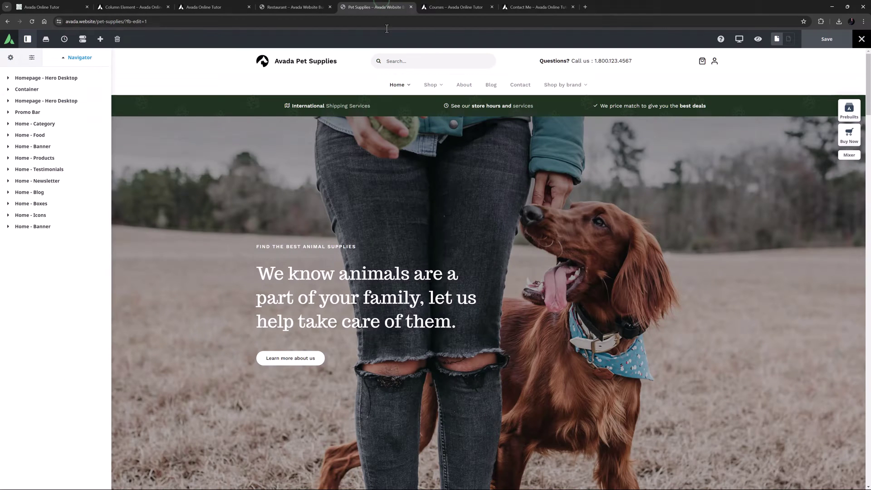
{"action": "scroll", "coordinate": [455, 268], "scroll_direction": "down", "scroll_amount": 6}
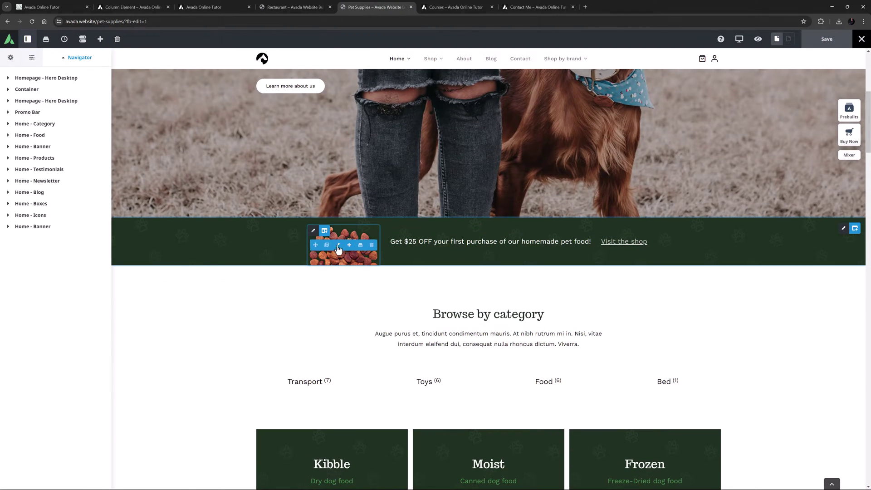
{"action": "left_click", "coordinate": [313, 232]}
{"action": "scroll", "coordinate": [281, 224], "scroll_direction": "down", "scroll_amount": 3}
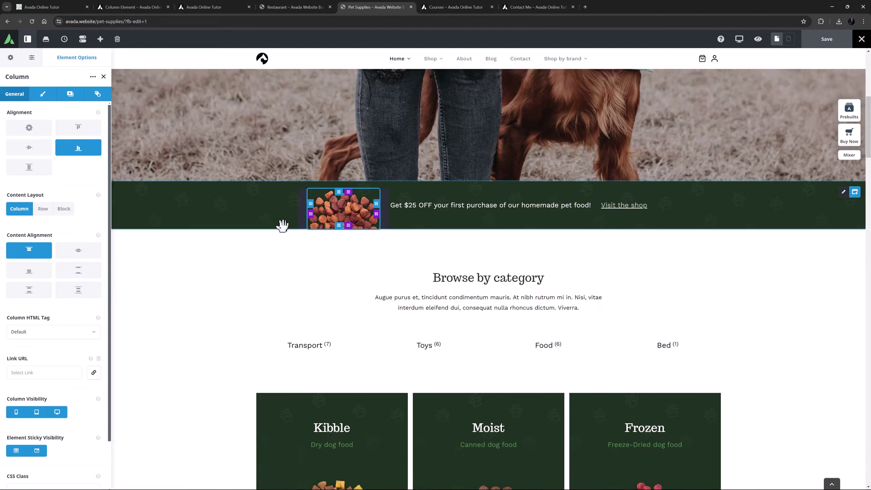
{"action": "scroll", "coordinate": [282, 224], "scroll_direction": "down", "scroll_amount": 3}
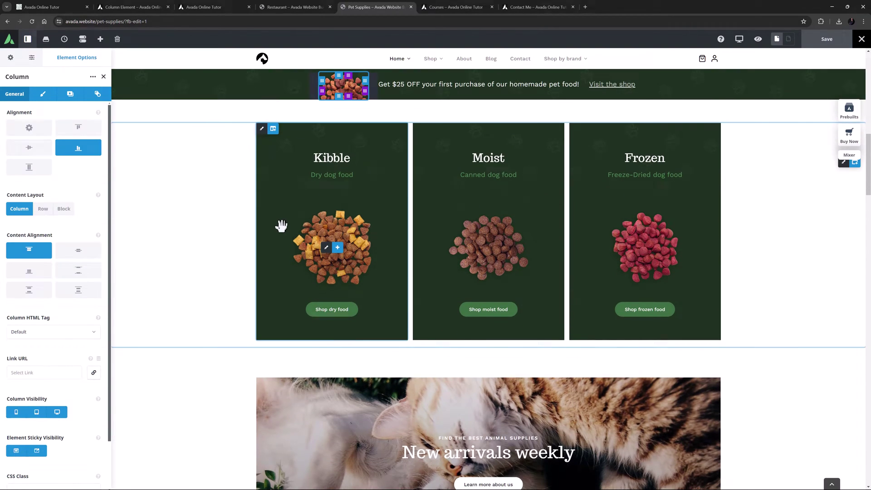
{"action": "scroll", "coordinate": [282, 226], "scroll_direction": "up", "scroll_amount": 3}
{"action": "scroll", "coordinate": [280, 226], "scroll_direction": "down", "scroll_amount": 3}
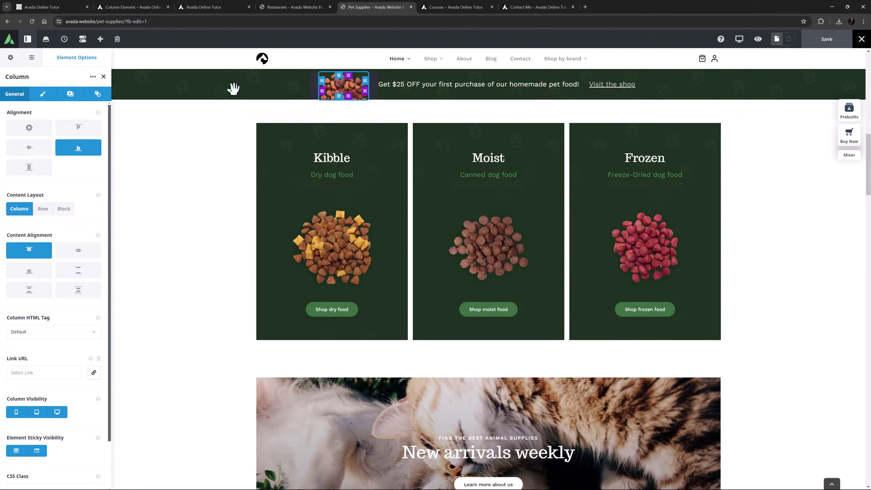
{"action": "left_click", "coordinate": [214, 8]}
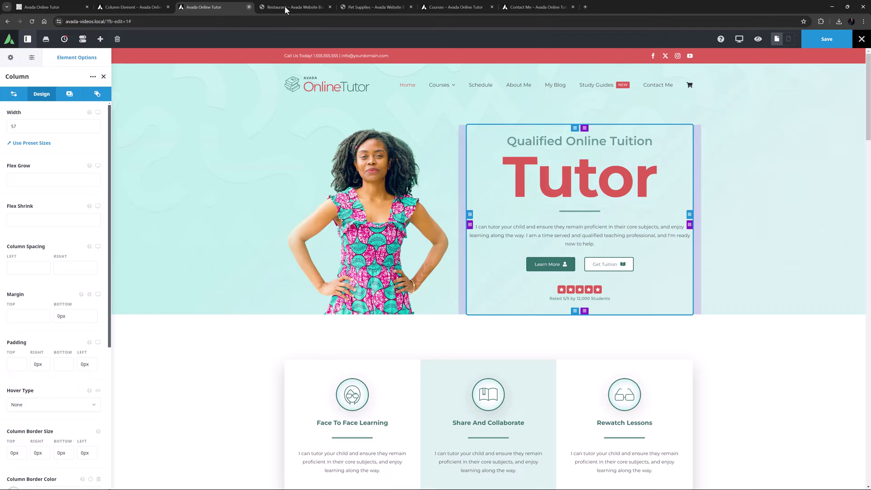
Drag the hero column's top margin to 0px and adjust its right padding on the canvas.
{"action": "mouse_move", "coordinate": [584, 128]}
{"action": "left_mouse_down"}
{"action": "mouse_move", "coordinate": [585, 136]}
{"action": "mouse_move", "coordinate": [585, 117]}
{"action": "left_mouse_up"}
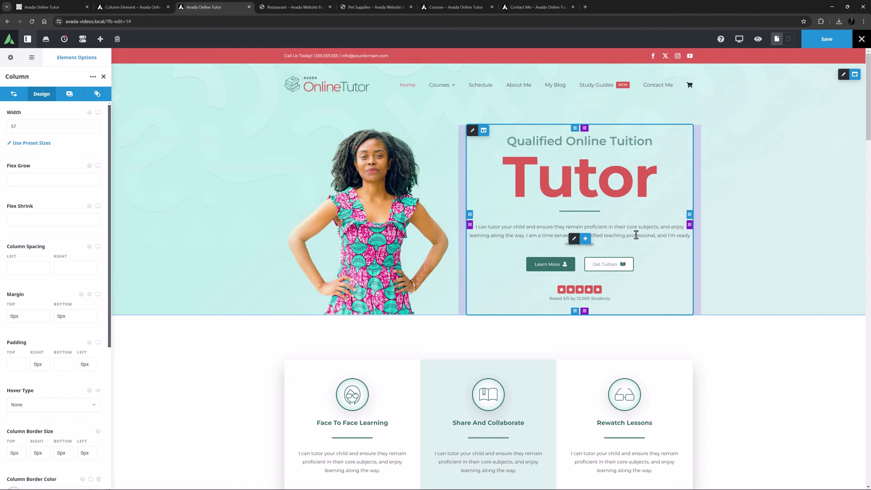
{"action": "mouse_move", "coordinate": [688, 215]}
{"action": "left_mouse_down"}
{"action": "mouse_move", "coordinate": [663, 216]}
{"action": "mouse_move", "coordinate": [685, 216]}
{"action": "left_mouse_up"}
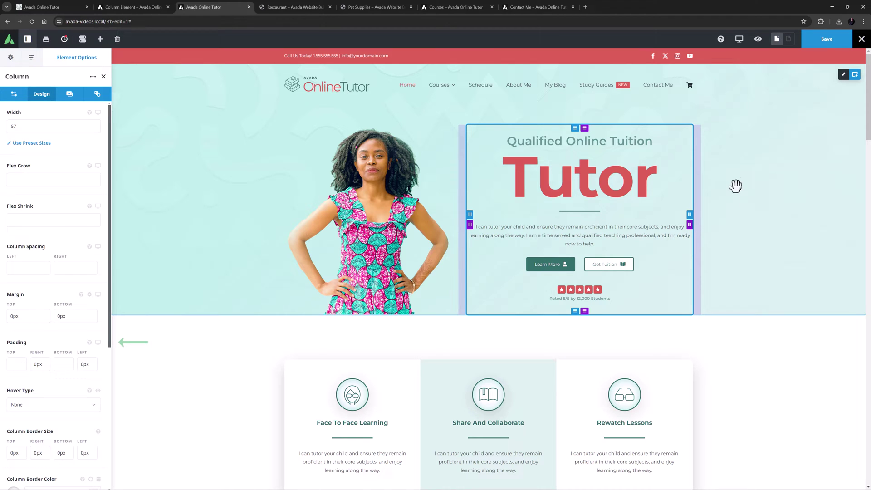
Switch the responsive preview to the mobile device size.
{"action": "left_click", "coordinate": [737, 40]}
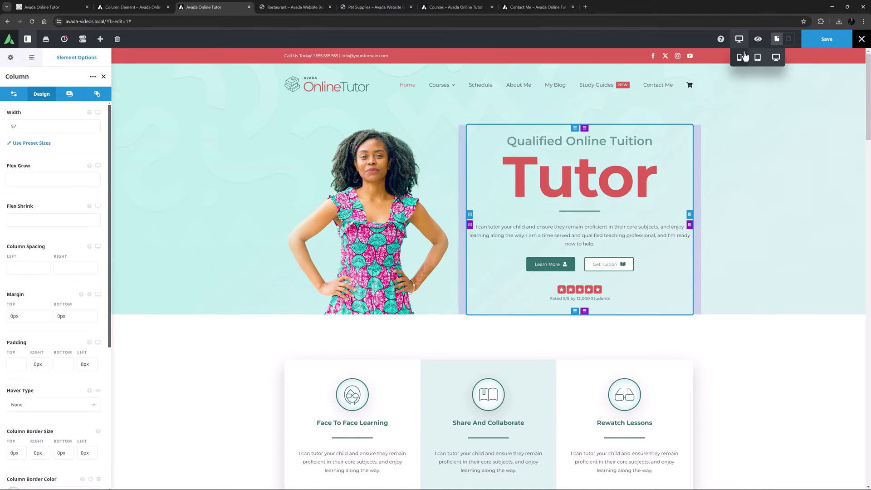
{"action": "left_click", "coordinate": [743, 57]}
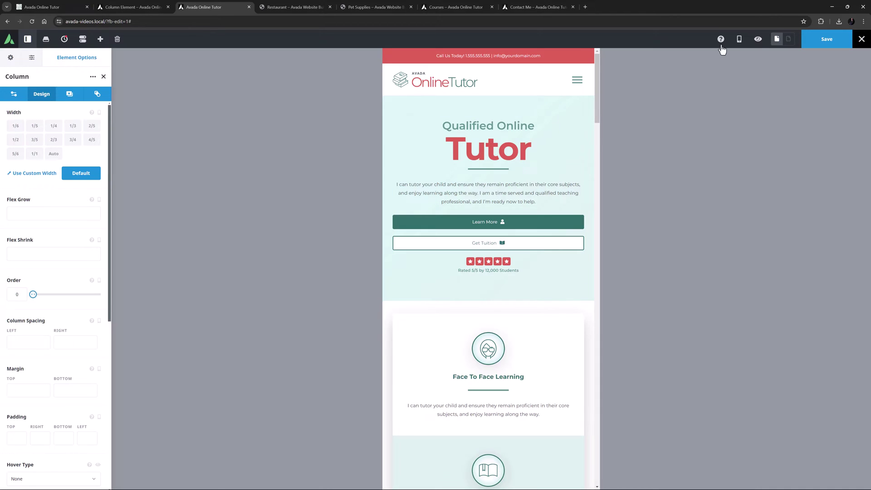
Set the preview back to desktop, view and dismiss the Hover Type help, then go to Courses.
{"action": "mouse_move", "coordinate": [738, 41]}
{"action": "left_click", "coordinate": [776, 57]}
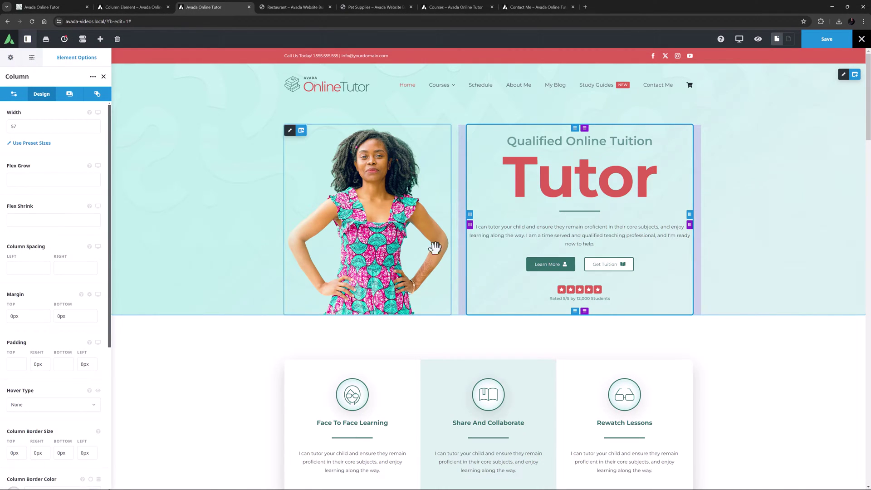
{"action": "left_click", "coordinate": [89, 391]}
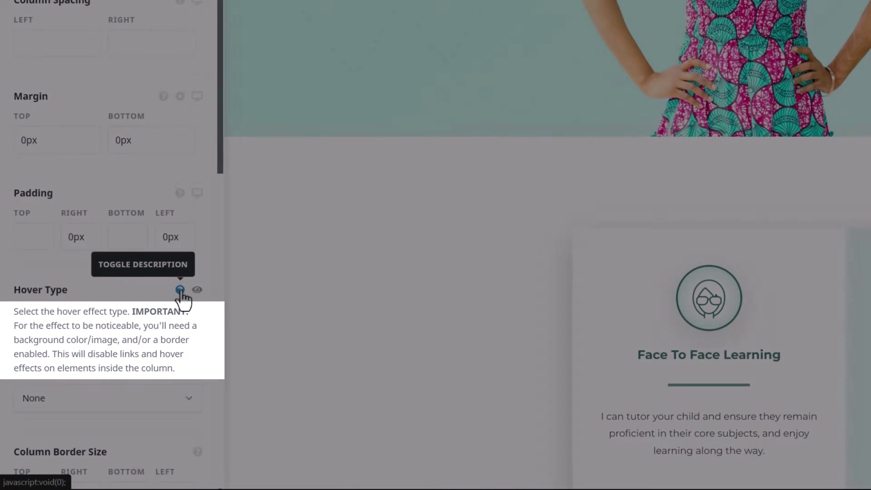
{"action": "left_click", "coordinate": [180, 290]}
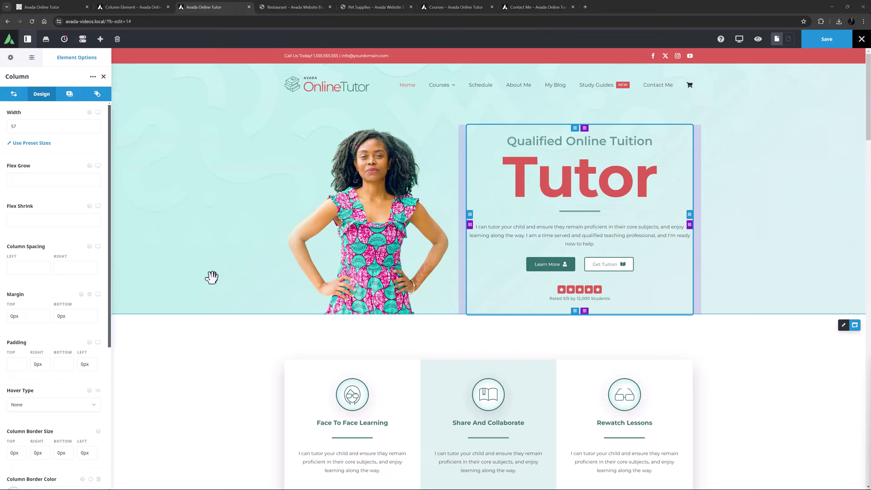
{"action": "key", "text": "ctrl+6"}
Set the Class Groups column's Hover Type to Zoom In, then preview the Courses page.
{"action": "scroll", "coordinate": [188, 370], "scroll_direction": "down", "scroll_amount": 5}
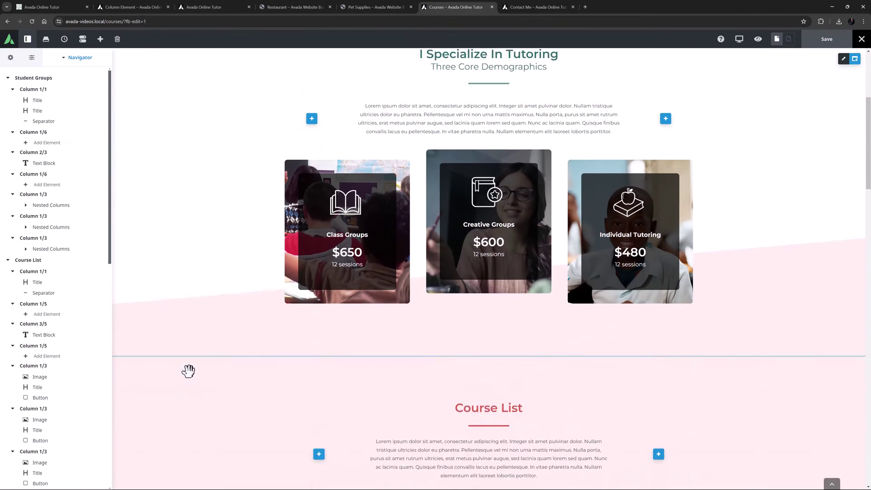
{"action": "left_click", "coordinate": [290, 136]}
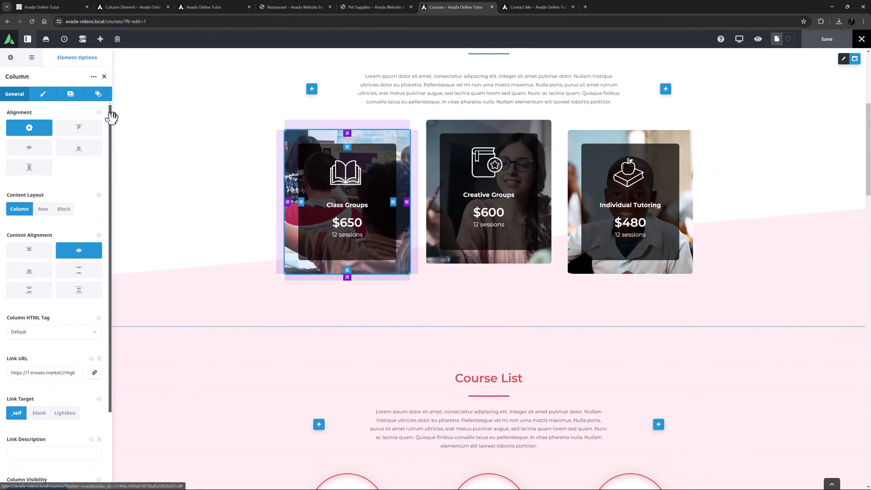
{"action": "left_click", "coordinate": [43, 94]}
{"action": "scroll", "coordinate": [37, 358], "scroll_direction": "down", "scroll_amount": 3}
{"action": "left_click", "coordinate": [36, 333]}
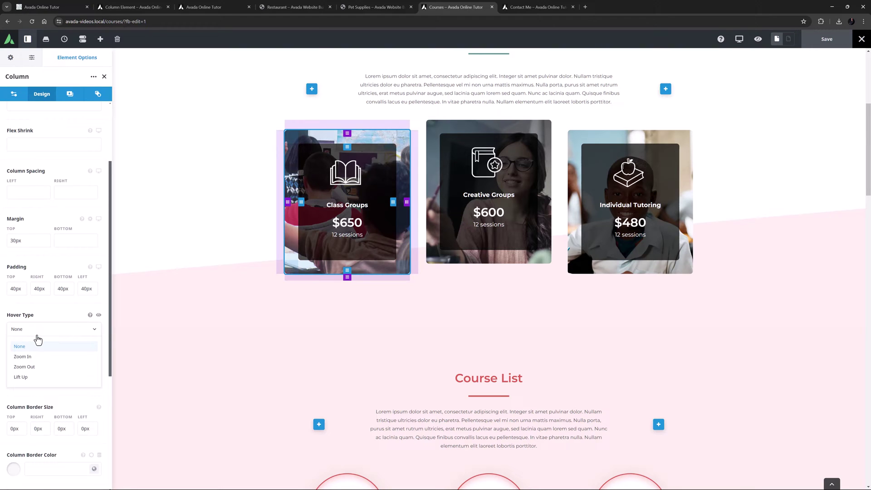
{"action": "left_click", "coordinate": [35, 358]}
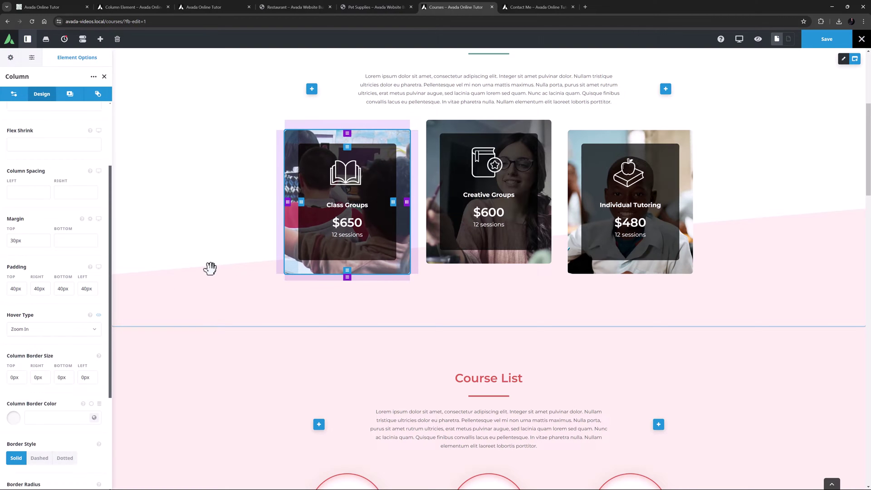
{"action": "left_click", "coordinate": [758, 39]}
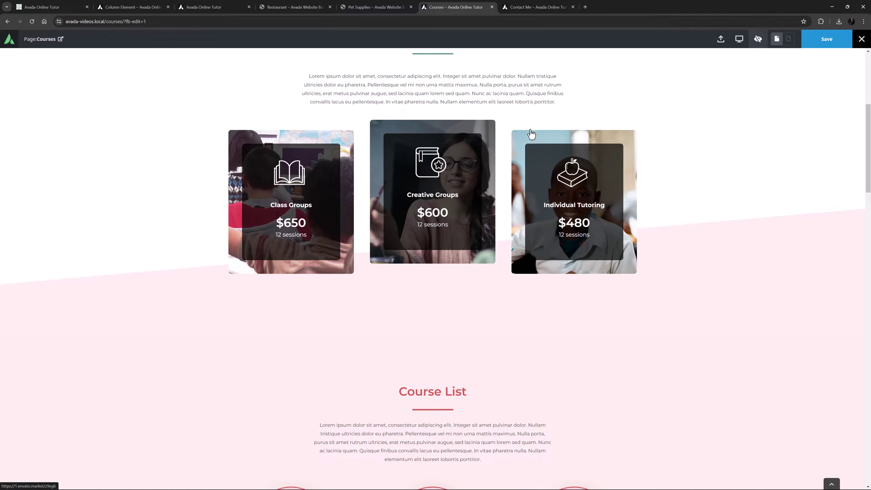
Exit the Courses page preview and switch to the Contact Me page editor.
{"action": "left_click", "coordinate": [757, 40]}
{"action": "scroll", "coordinate": [190, 162], "scroll_direction": "up", "scroll_amount": 2}
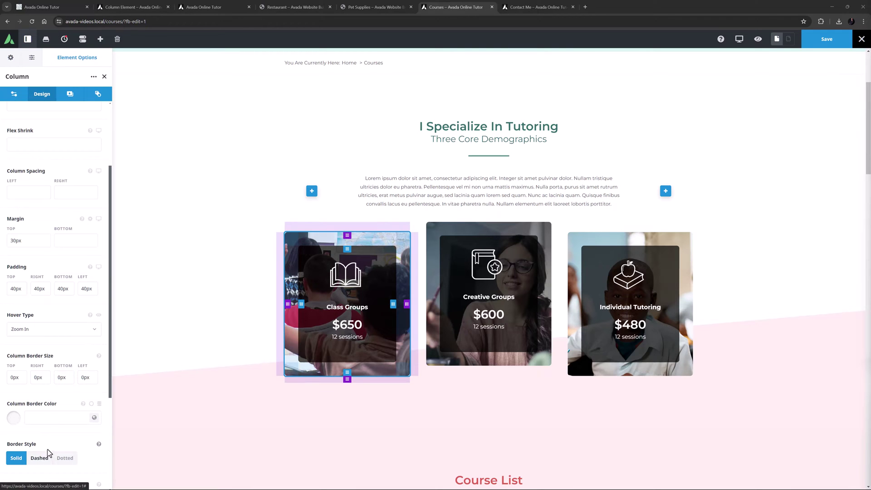
{"action": "left_click", "coordinate": [519, 8]}
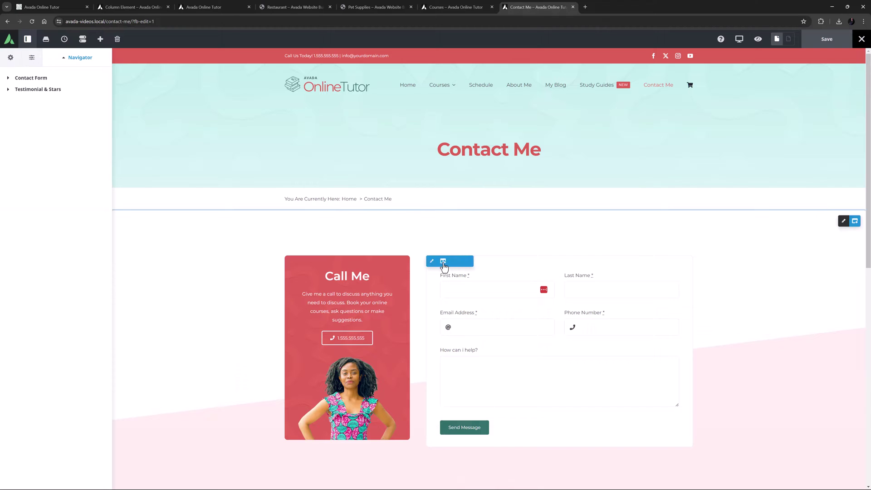
Open the contact form column's Column Options on the Design tab.
{"action": "left_click", "coordinate": [432, 262]}
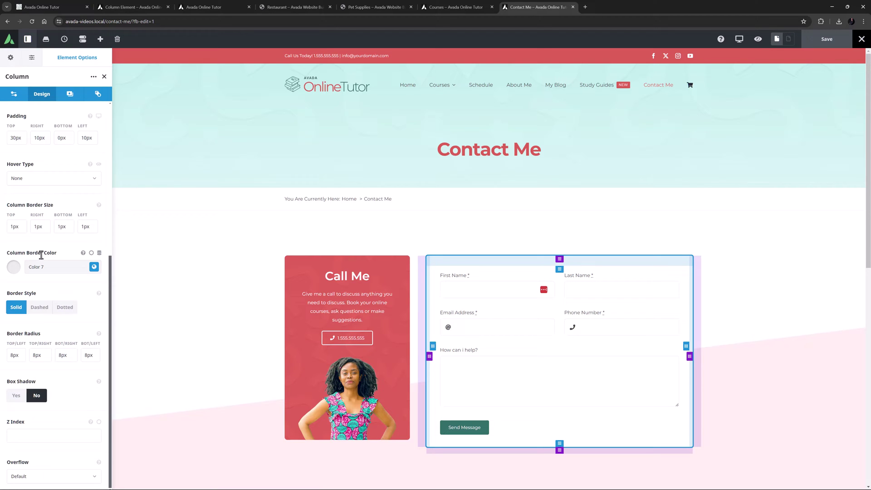
Switch Box Shadow on then off, keep Overflow at Default, and view the Background tab.
{"action": "left_click", "coordinate": [19, 400]}
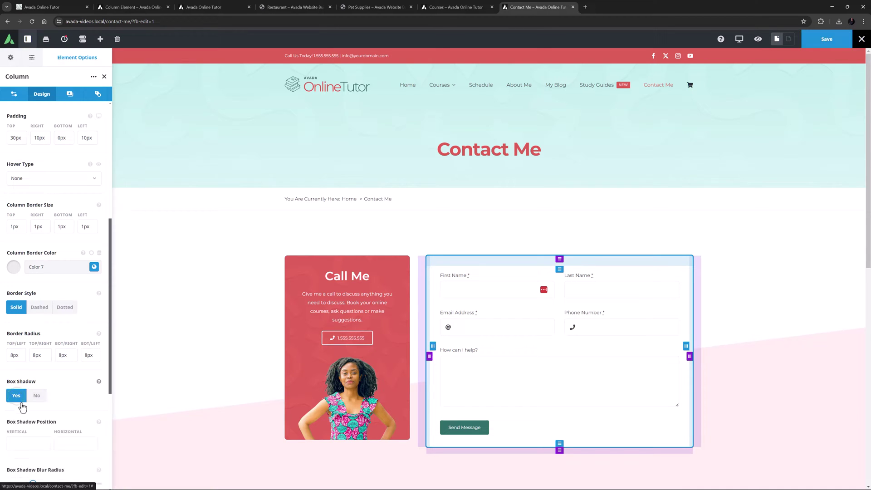
{"action": "scroll", "coordinate": [22, 406], "scroll_direction": "down", "scroll_amount": 5}
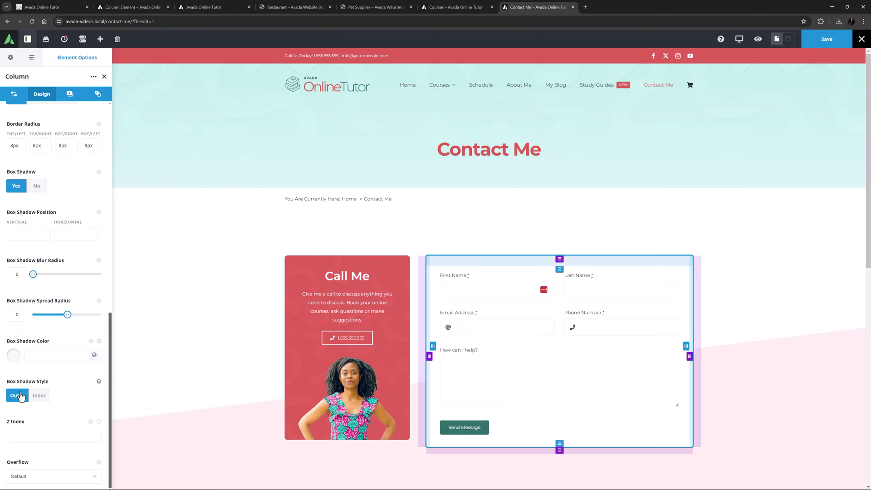
{"action": "left_click", "coordinate": [36, 186]}
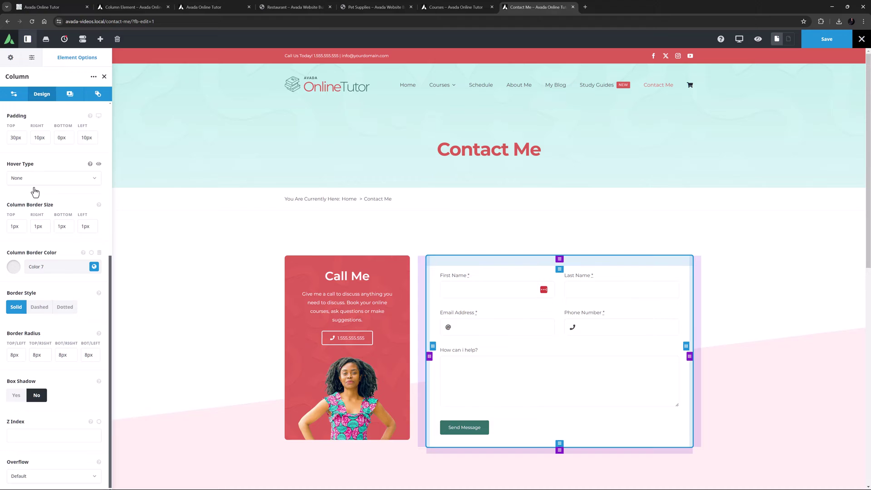
{"action": "left_click", "coordinate": [31, 476]}
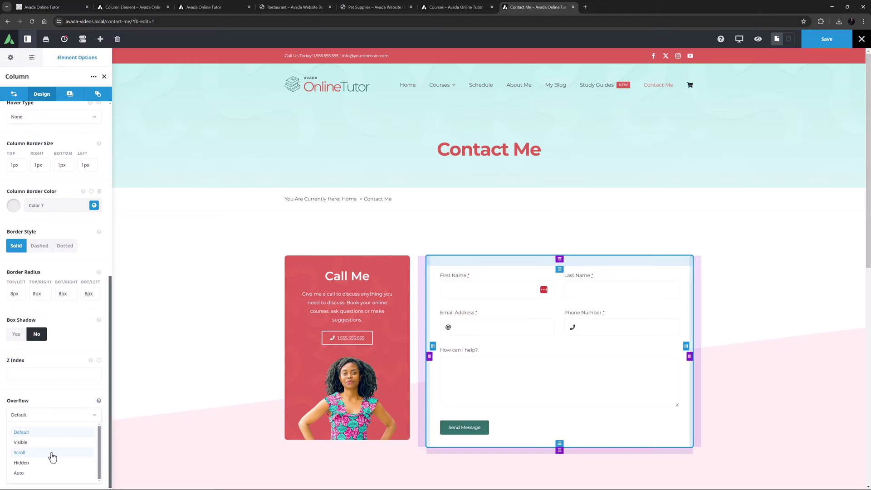
{"action": "left_click", "coordinate": [45, 416]}
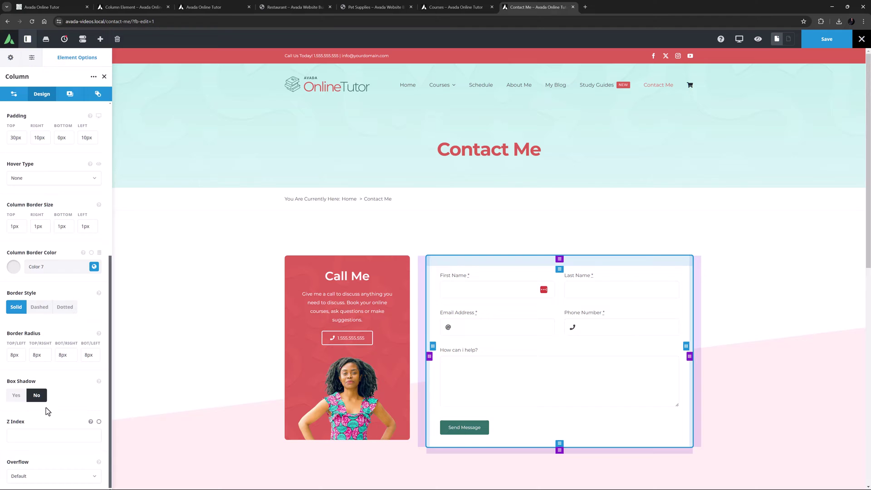
{"action": "left_click", "coordinate": [68, 94]}
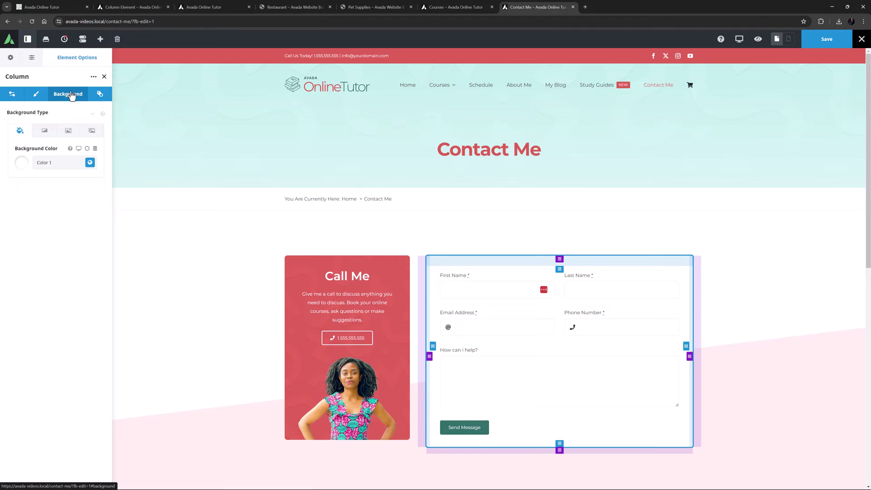
On the Extras tab, add a rendering logic condition, then delete it unchosen.
{"action": "left_click", "coordinate": [100, 95]}
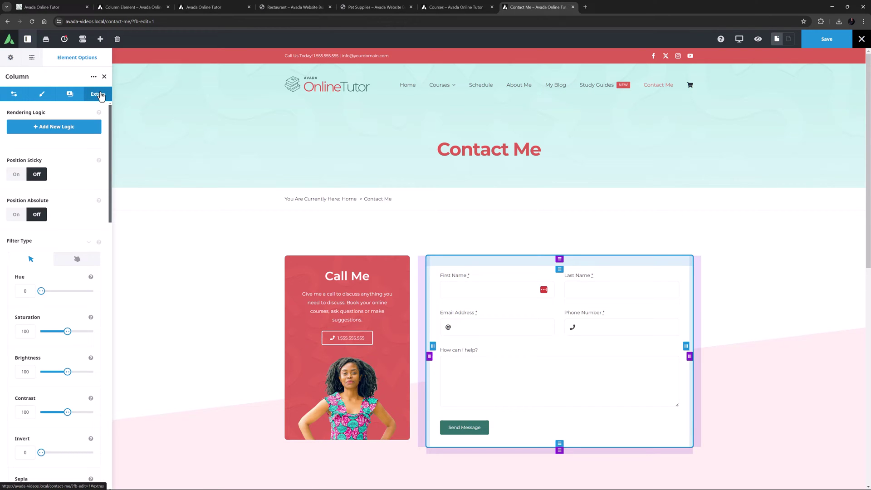
{"action": "left_click", "coordinate": [65, 127]}
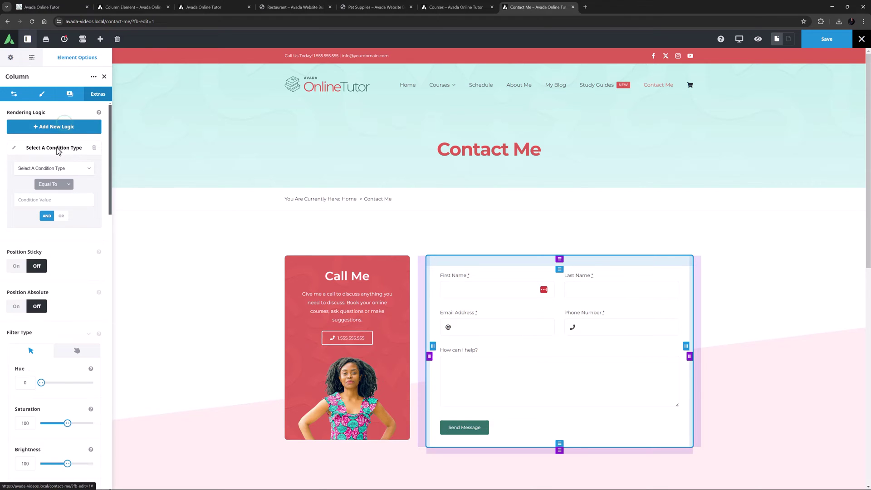
{"action": "left_click", "coordinate": [55, 168]}
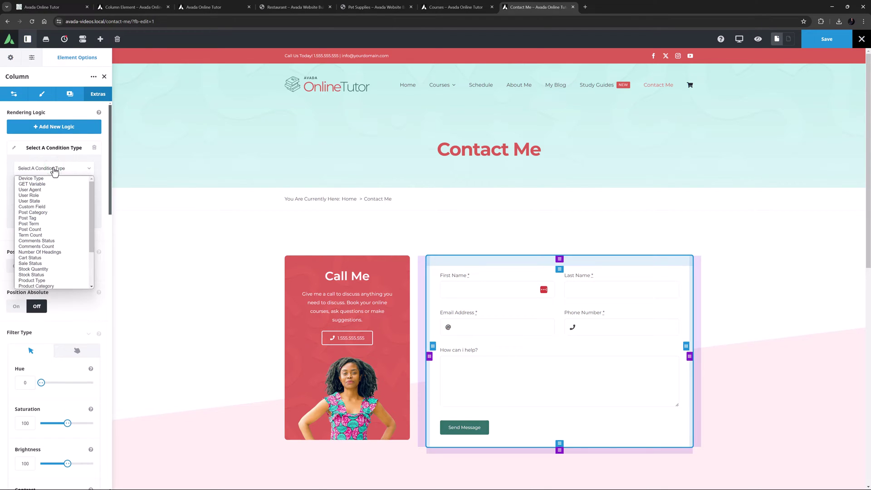
{"action": "left_click", "coordinate": [54, 168]}
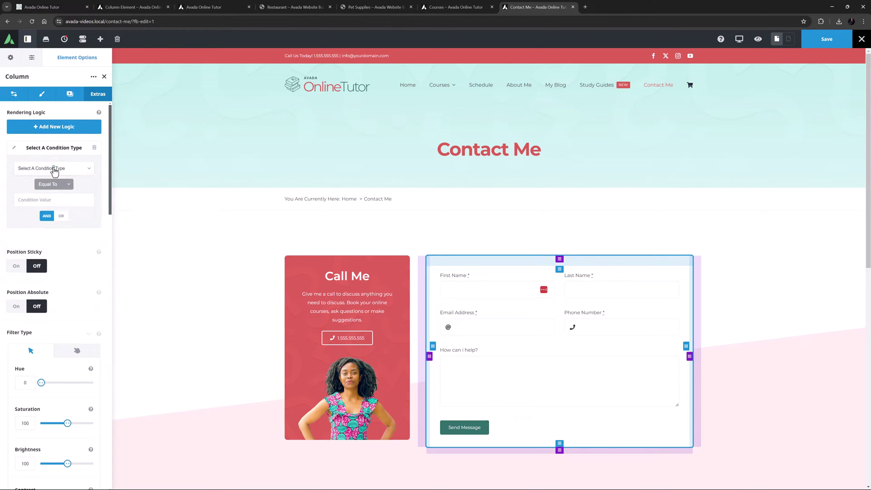
{"action": "left_click", "coordinate": [94, 147]}
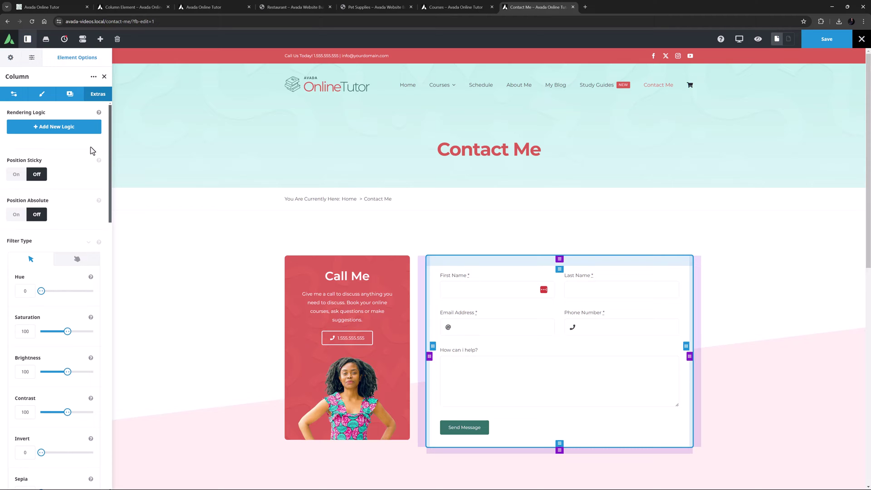
{"action": "scroll", "coordinate": [91, 147], "scroll_direction": "down", "scroll_amount": 3}
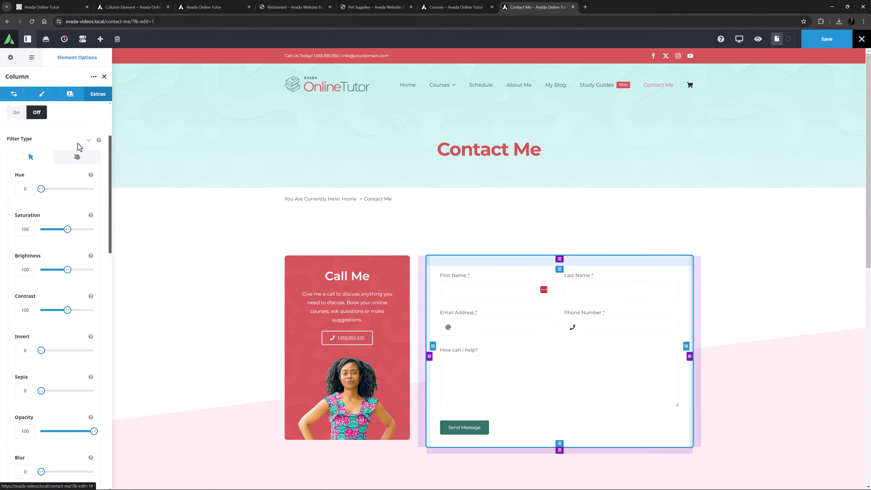
{"action": "scroll", "coordinate": [74, 159], "scroll_direction": "down", "scroll_amount": 7}
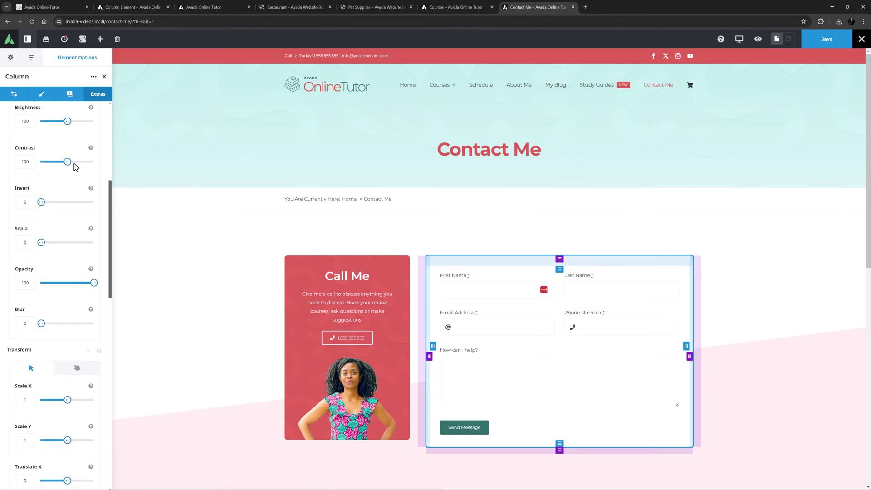
{"action": "scroll", "coordinate": [70, 183], "scroll_direction": "down", "scroll_amount": 1}
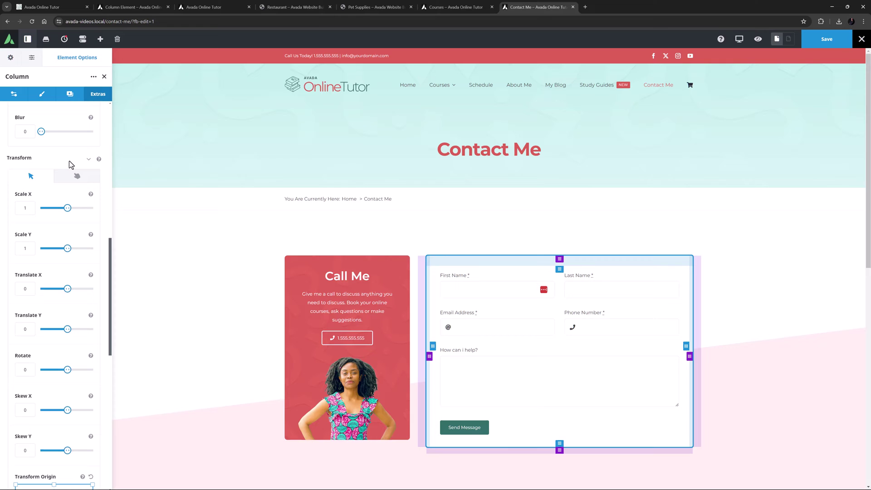
{"action": "scroll", "coordinate": [69, 160], "scroll_direction": "down", "scroll_amount": 3}
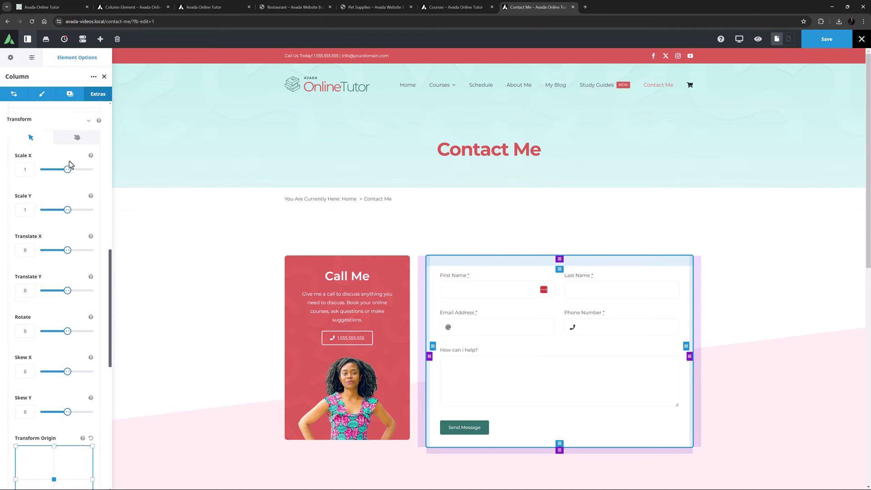
{"action": "scroll", "coordinate": [69, 168], "scroll_direction": "down", "scroll_amount": 5}
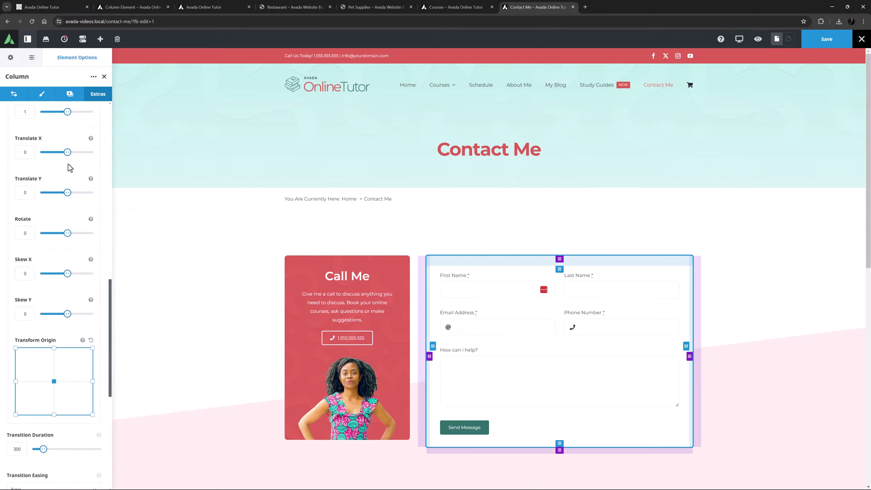
{"action": "scroll", "coordinate": [65, 175], "scroll_direction": "down", "scroll_amount": 1}
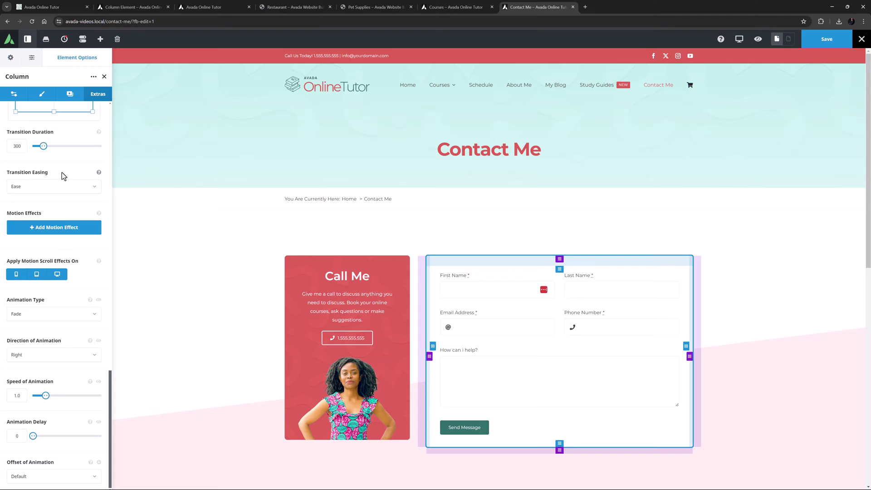
{"action": "left_click", "coordinate": [43, 230]}
{"action": "left_click", "coordinate": [14, 248]}
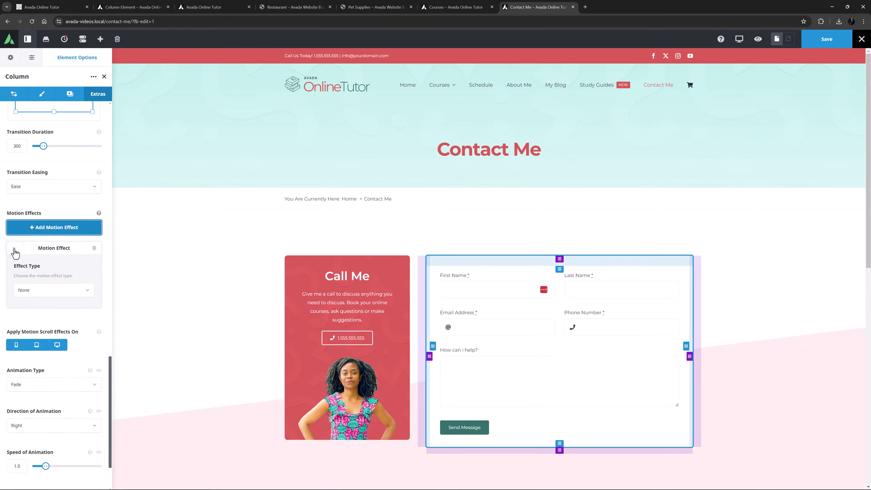
{"action": "left_click", "coordinate": [26, 294]}
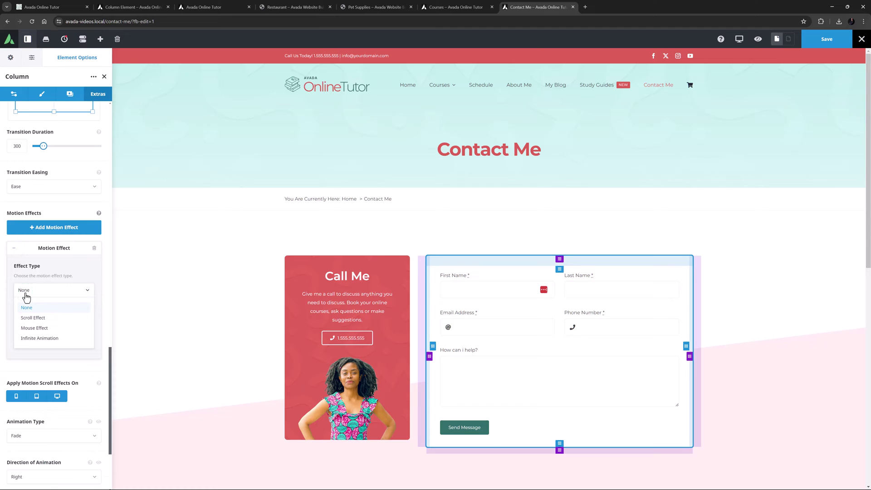
{"action": "left_click", "coordinate": [94, 249]}
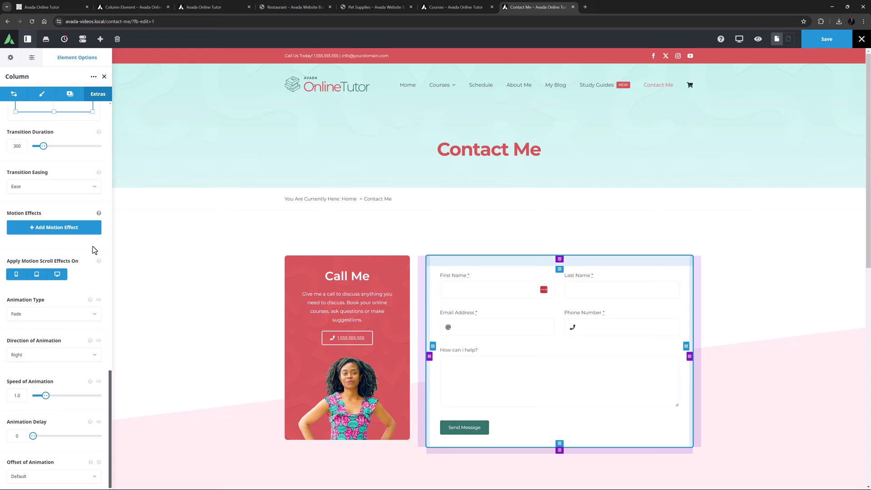
Navigate Global Options to Avada Builder Elements, then the Column settings.
{"action": "left_click", "coordinate": [11, 61]}
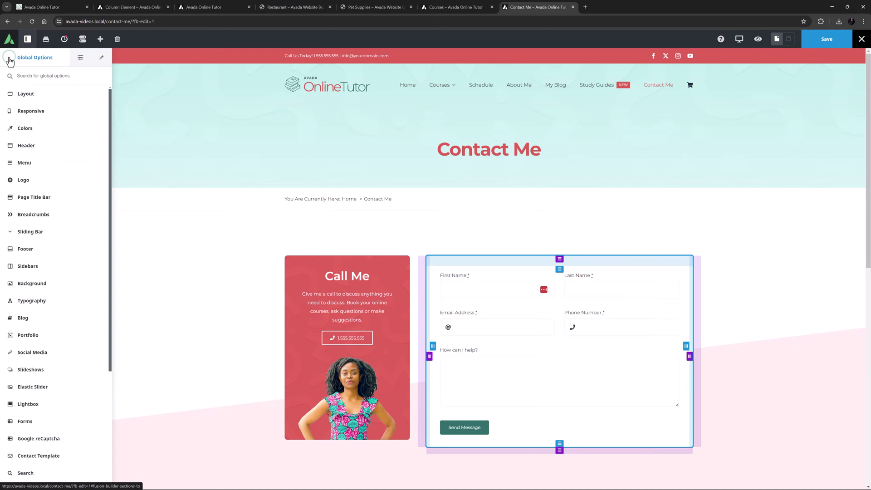
{"action": "scroll", "coordinate": [50, 363], "scroll_direction": "down", "scroll_amount": 5}
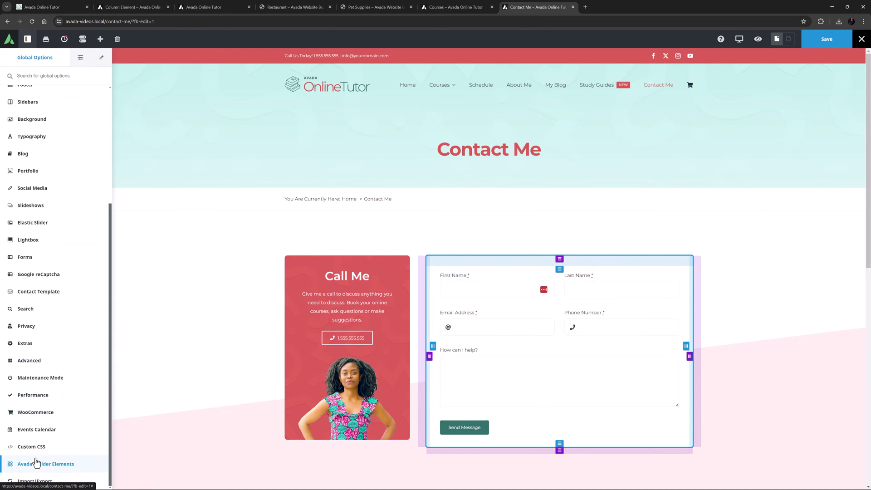
{"action": "left_click", "coordinate": [37, 462]}
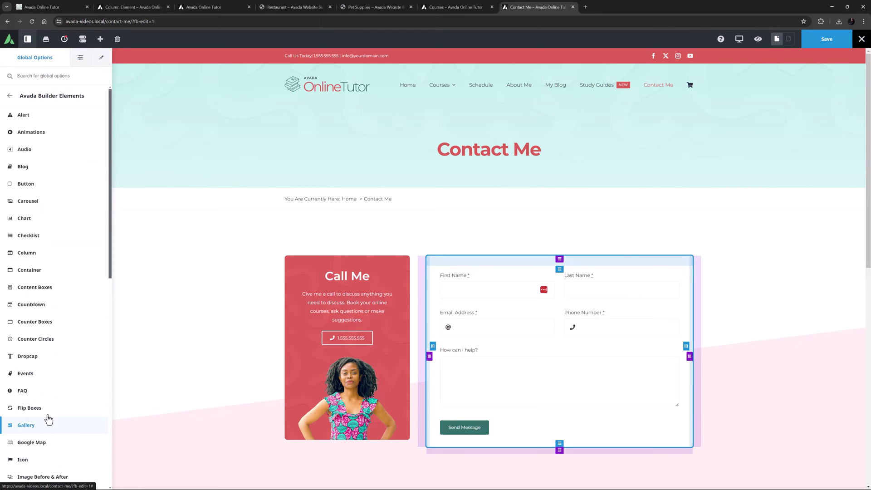
{"action": "left_click", "coordinate": [46, 253]}
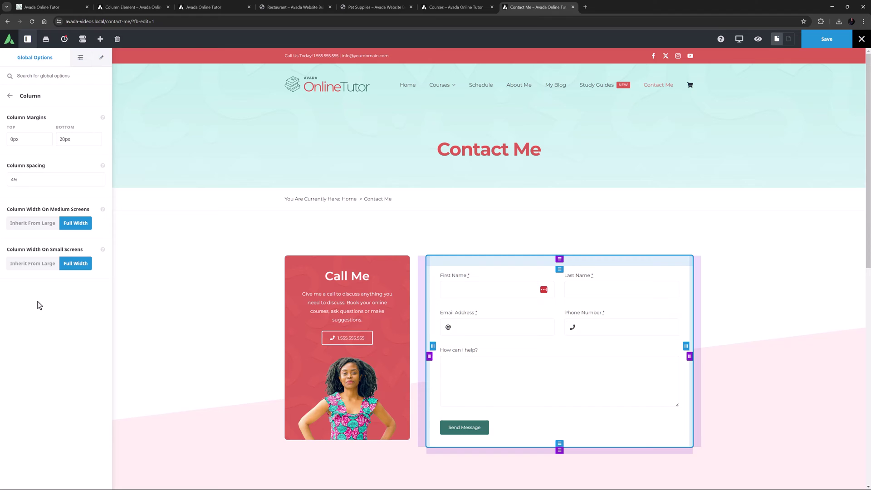
Switch to the Avada Online Tutor home page tab.
{"action": "left_click", "coordinate": [28, 7]}
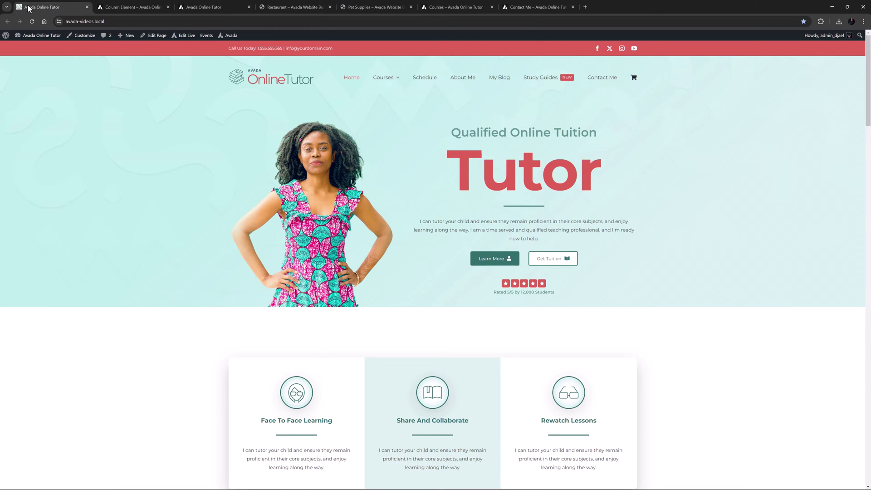